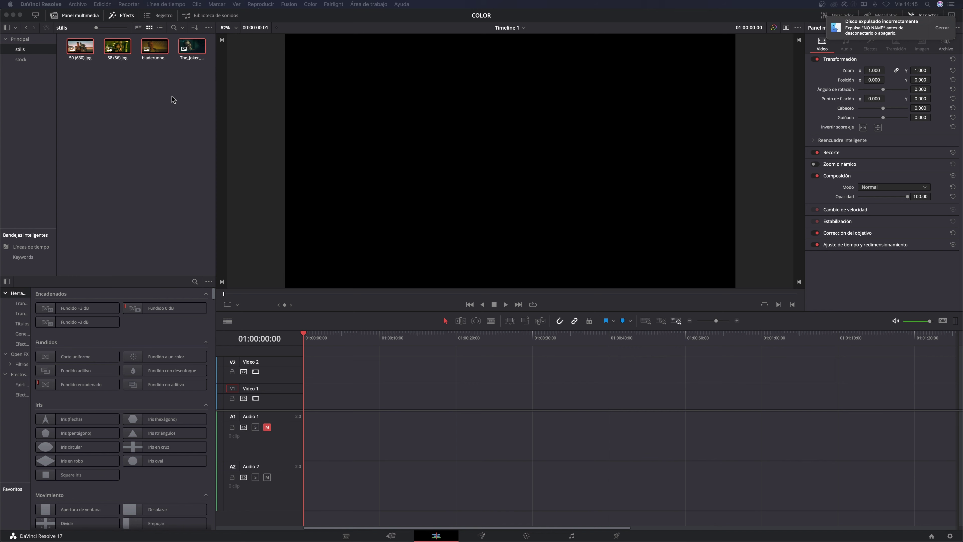
# - Place the four film stills on Video 1 and preview Mad Max, 58 (56).jpg, Blade Runner and Joker
pyautogui.moveTo(154, 48)
pyautogui.mouseDown()
pyautogui.moveTo(311, 400)
pyautogui.moveTo(320, 336)
pyautogui.mouseUp()
pyautogui.click(316, 336)
pyautogui.click(324, 398)
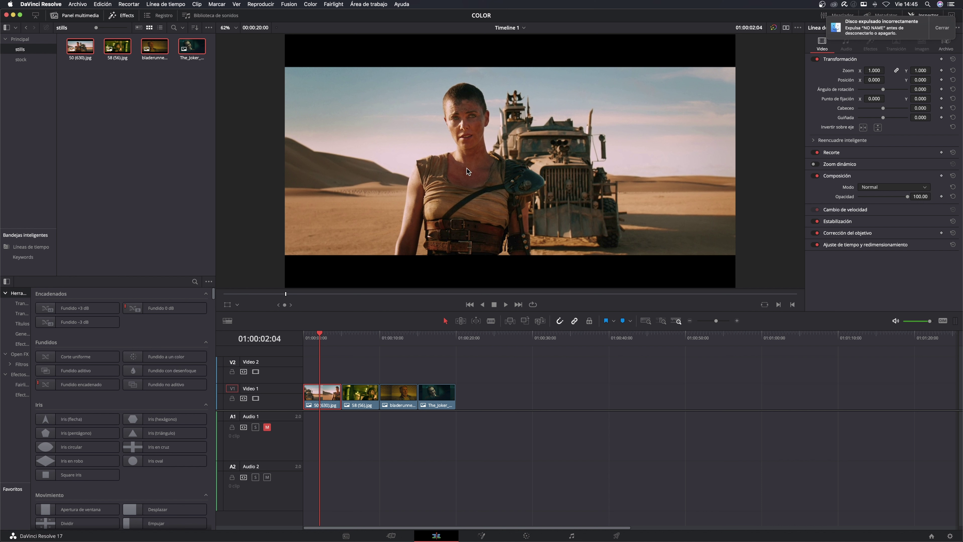
pyautogui.click(357, 345)
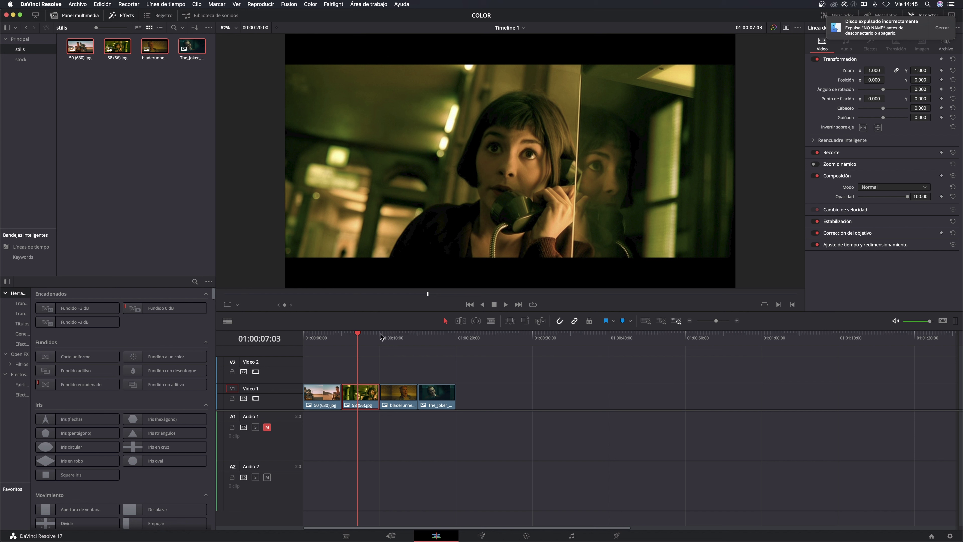
pyautogui.click(396, 342)
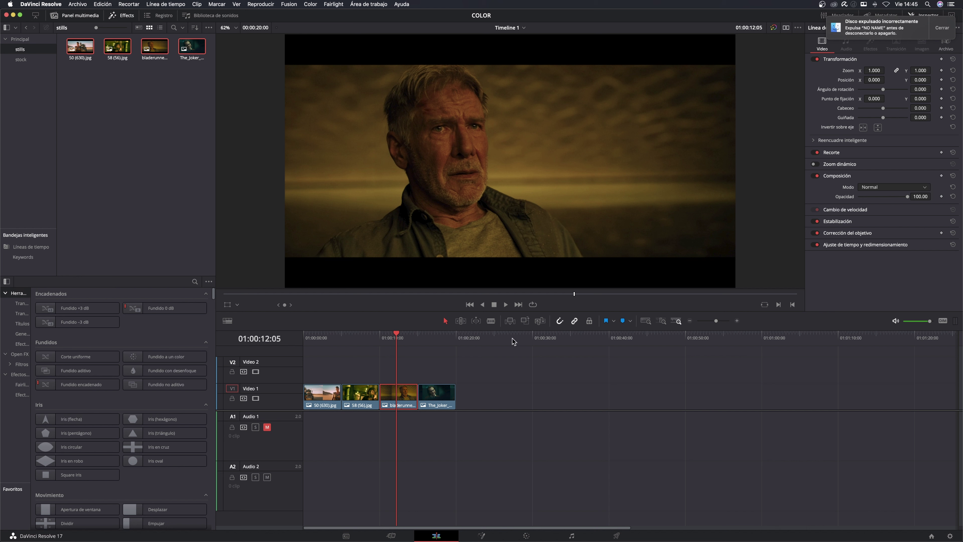
pyautogui.click(439, 336)
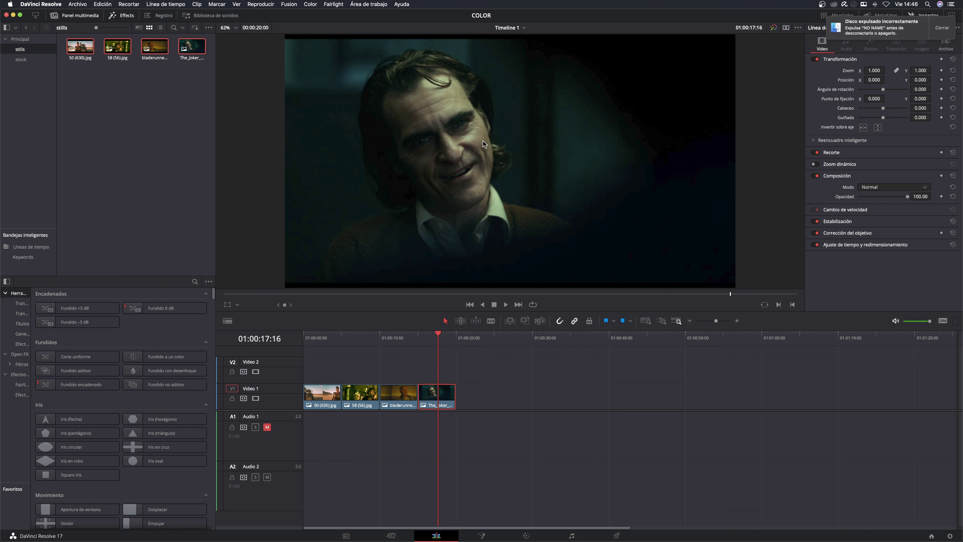
# - Drag the four stock clips onto Video 1 after the stills and preview the desert, phone and smiling-woman clips
pyautogui.click(19, 60)
pyautogui.moveTo(184, 82)
pyautogui.mouseDown()
pyautogui.moveTo(84, 42)
pyautogui.moveTo(507, 409)
pyautogui.mouseUp()
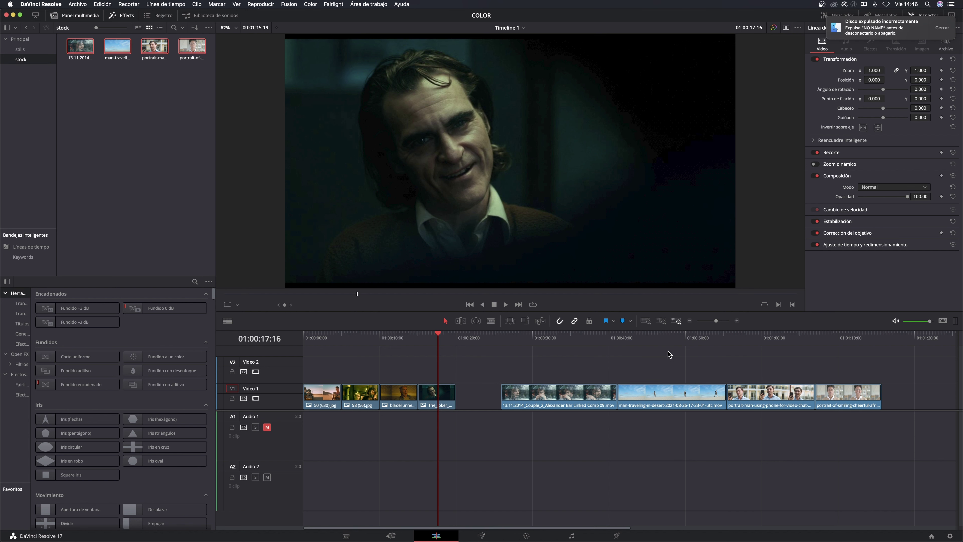
pyautogui.click(672, 346)
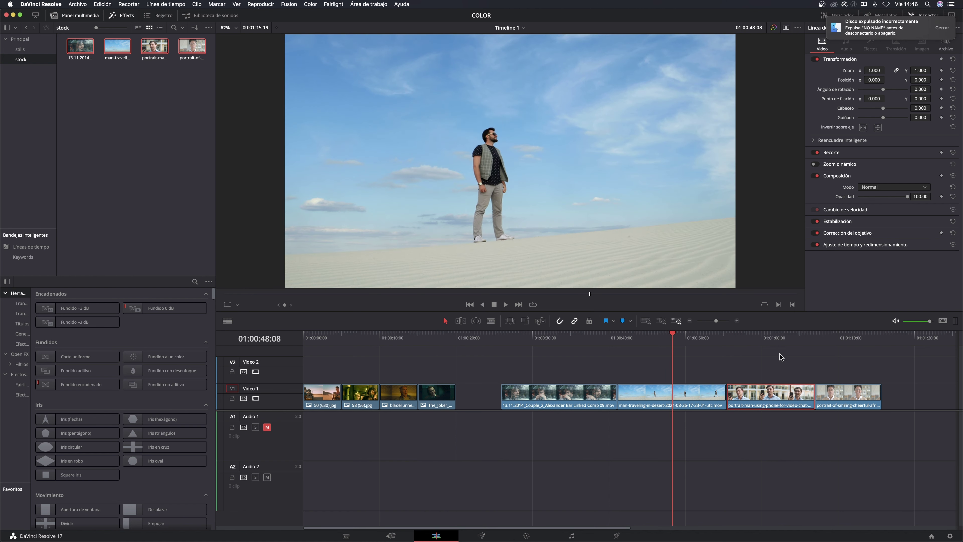
pyautogui.click(776, 340)
pyautogui.moveTo(776, 341); pyautogui.dragTo(772, 338)
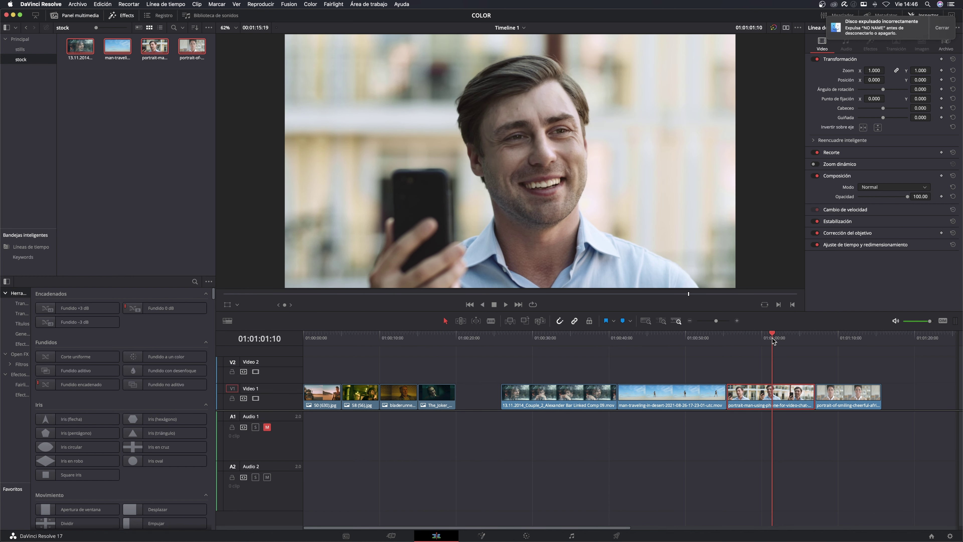
pyautogui.click(848, 340)
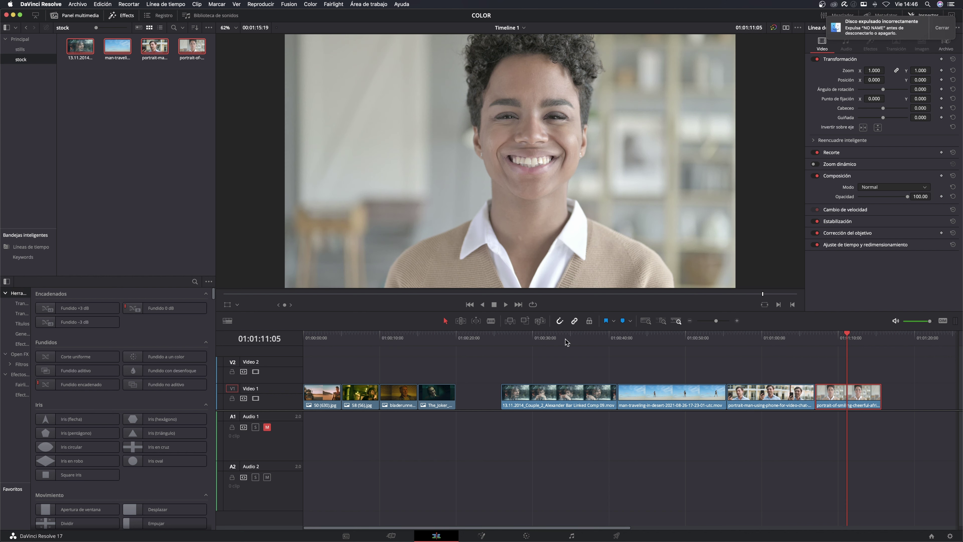
# - Select the man-at-window clip and compare its frames against the Joker still
pyautogui.click(573, 339)
pyautogui.click(577, 401)
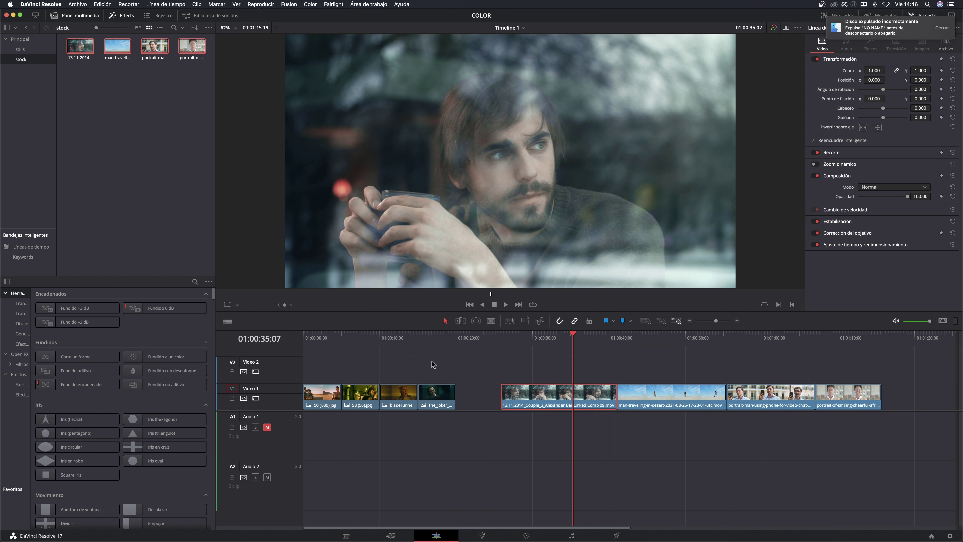
pyautogui.click(437, 343)
pyautogui.click(572, 340)
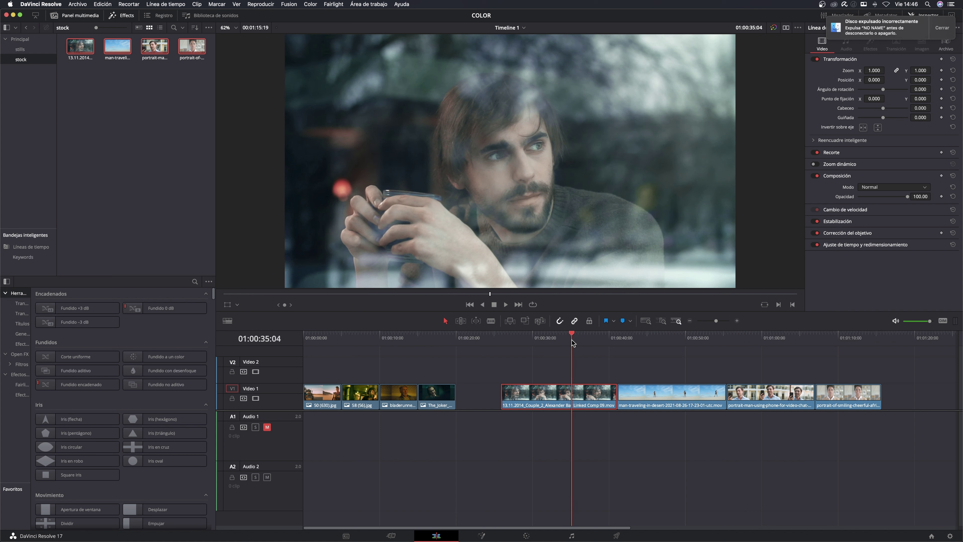
pyautogui.click(583, 339)
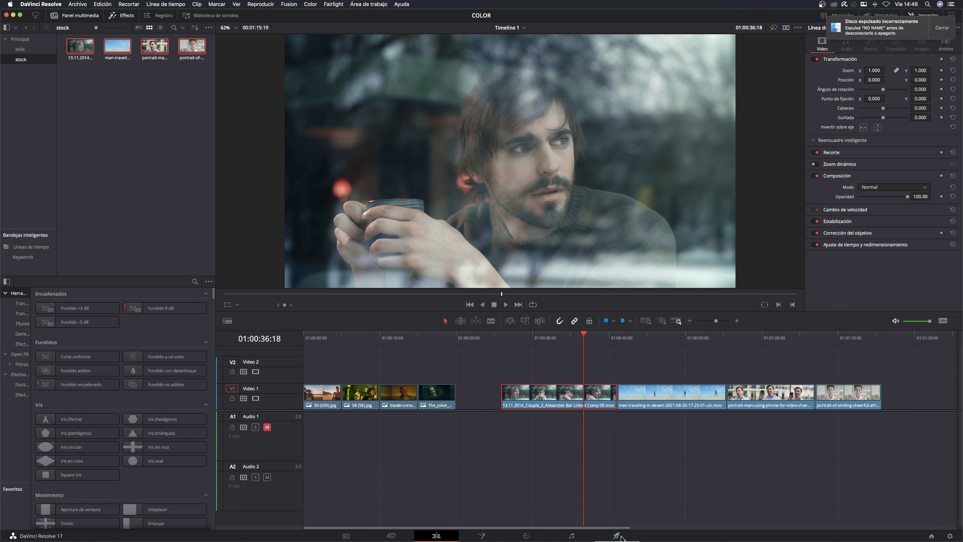
pyautogui.click(656, 339)
# - Switch to the Color page and collapse the Gallery panel to widen the viewer
pyautogui.click(578, 340)
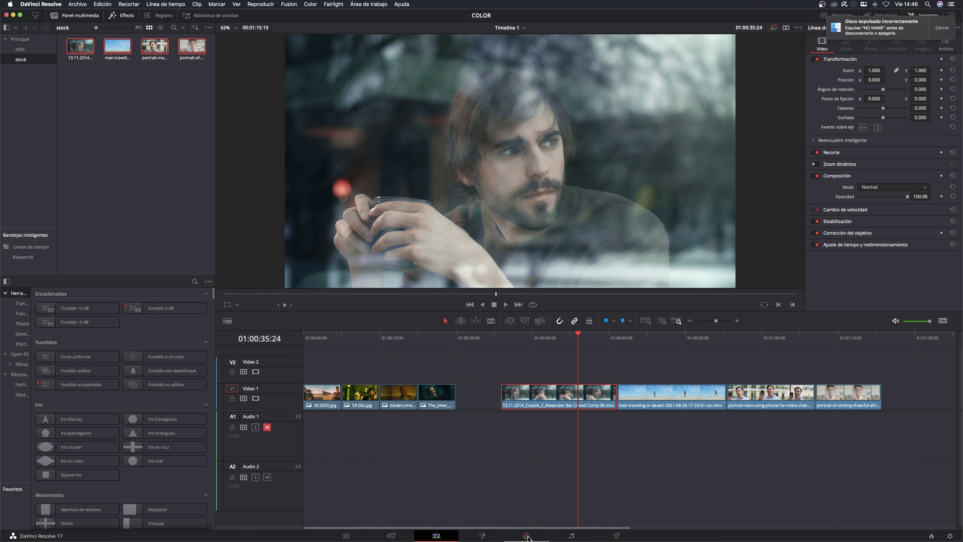
pyautogui.click(528, 536)
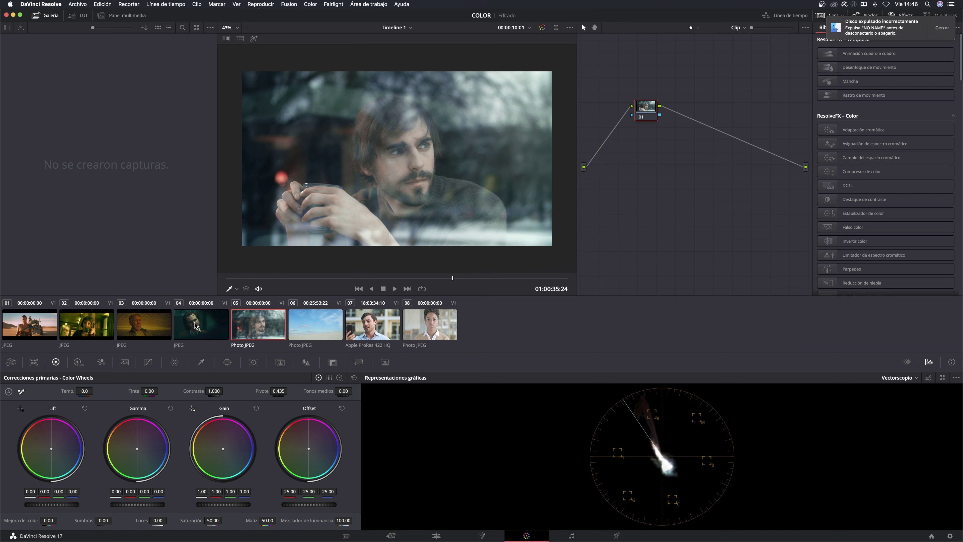
pyautogui.click(217, 329)
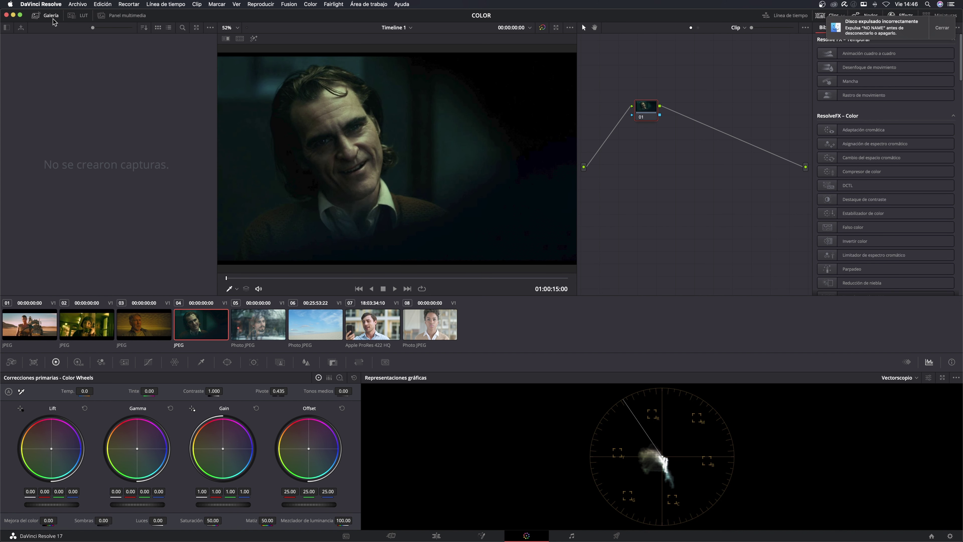
pyautogui.click(37, 16)
# - Load clip 05, the man-at-window clip, and pick the Joker still (clip 04) as the match reference
pyautogui.click(266, 330)
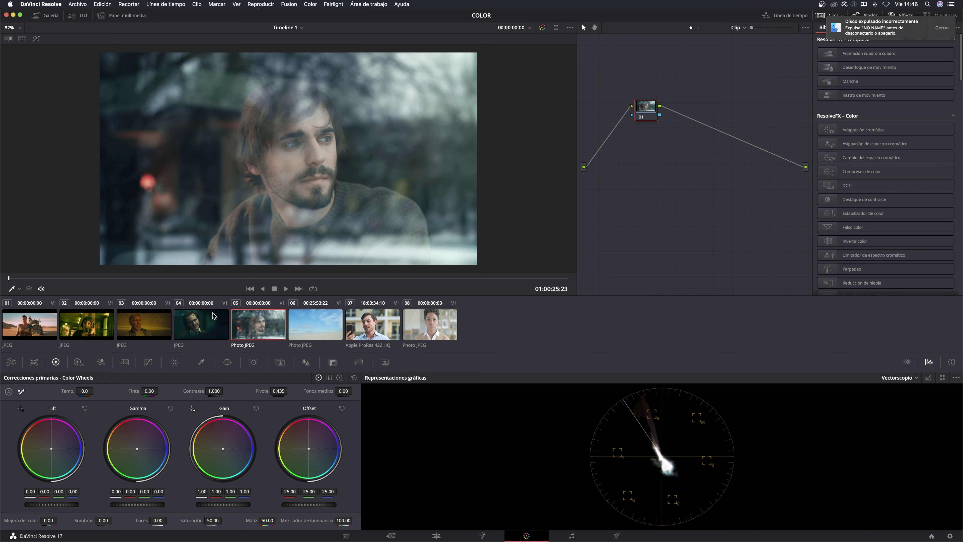
pyautogui.click(212, 333)
pyautogui.click(262, 330)
pyautogui.click(199, 326)
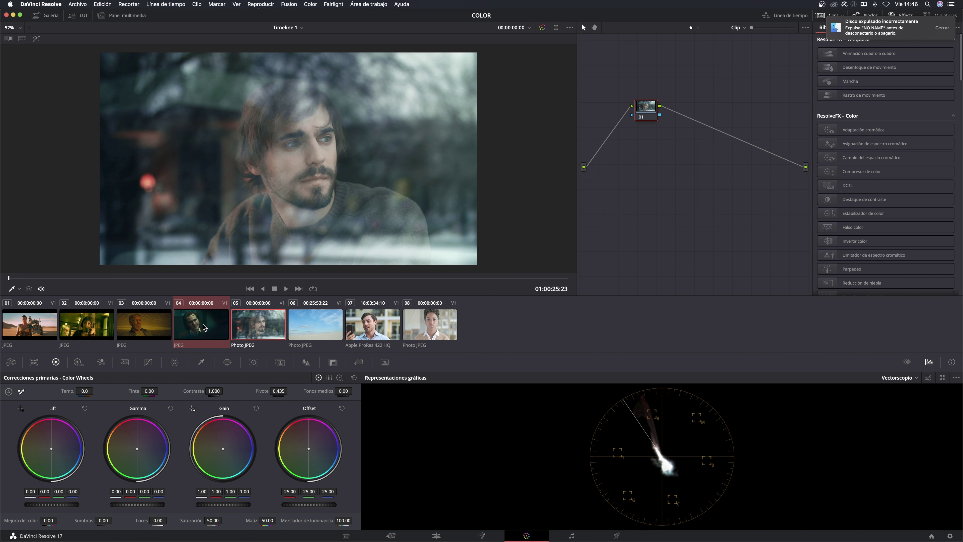
# - Apply 'Igualar tomas según este clip' from the Joker still to the man-at-window clip
pyautogui.rightClick(262, 326)
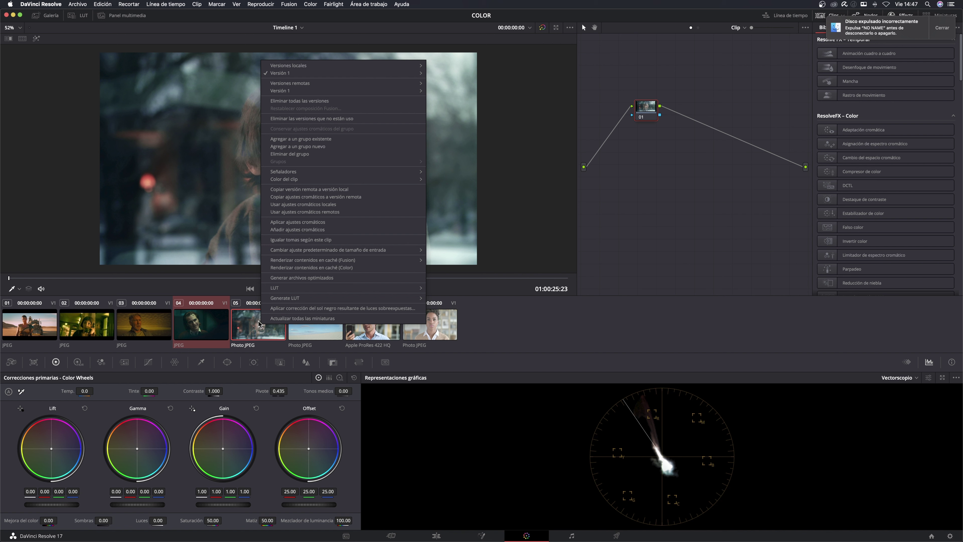
pyautogui.click(196, 327)
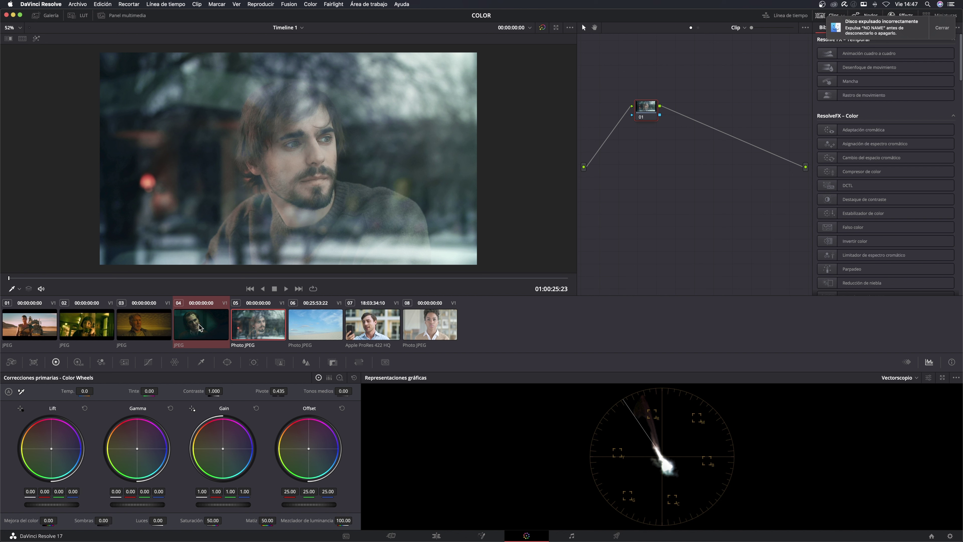
pyautogui.rightClick(200, 327)
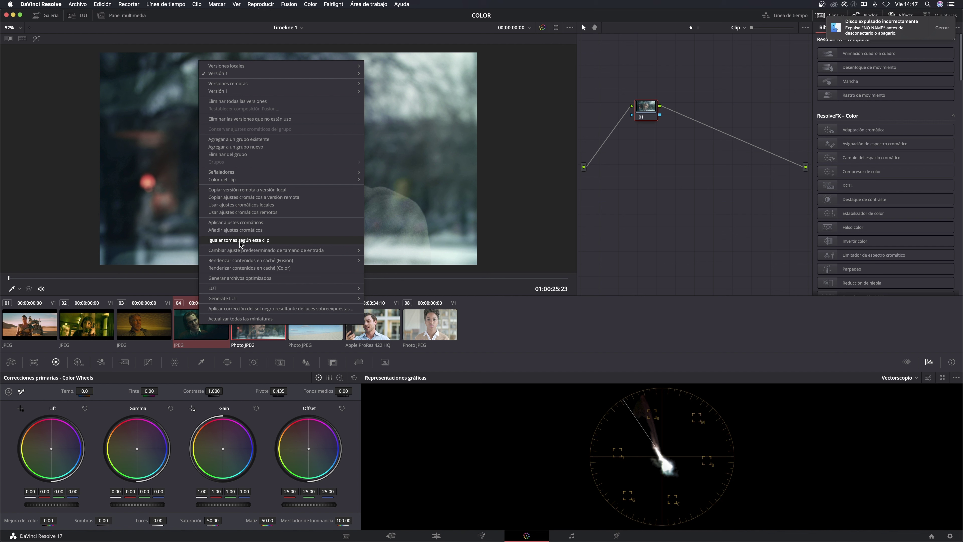
pyautogui.click(240, 240)
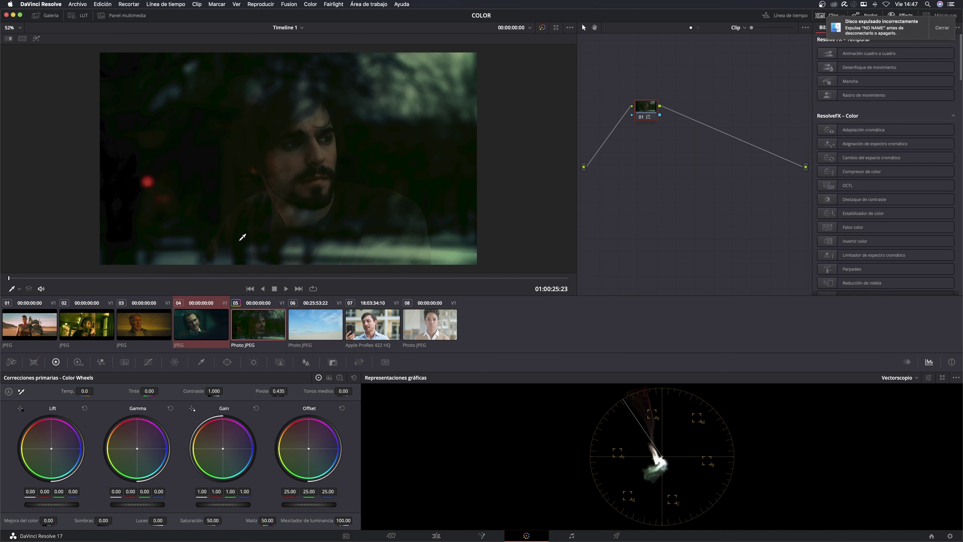
pyautogui.click(303, 329)
pyautogui.click(261, 330)
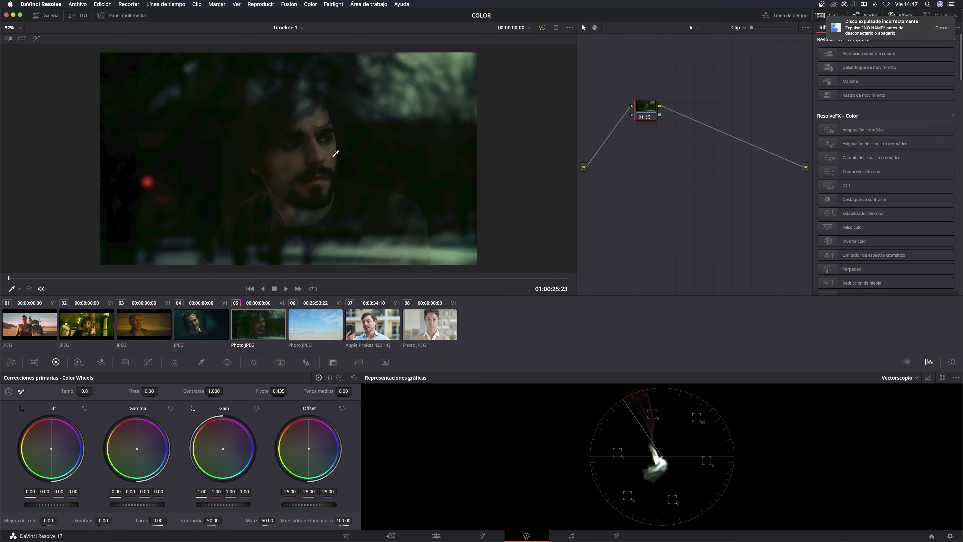
# - Toggle the bypass to compare the matched grade with the original, then shift node 01 right
pyautogui.click(541, 26)
pyautogui.click(541, 25)
pyautogui.moveTo(646, 112); pyautogui.dragTo(683, 114)
# - Insert a serial node before node 01 and raise its master Gain to 1.21
pyautogui.rightClick(685, 110)
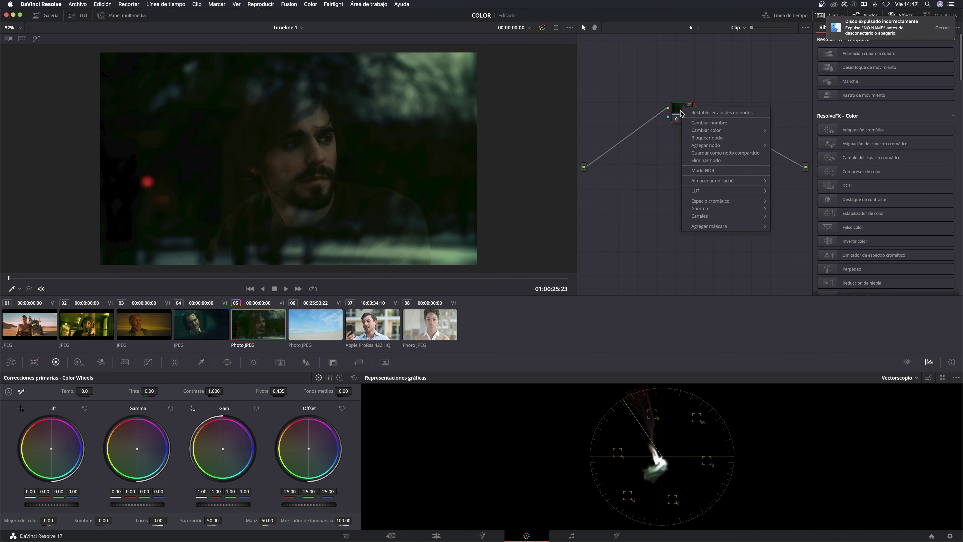
pyautogui.moveTo(758, 147)
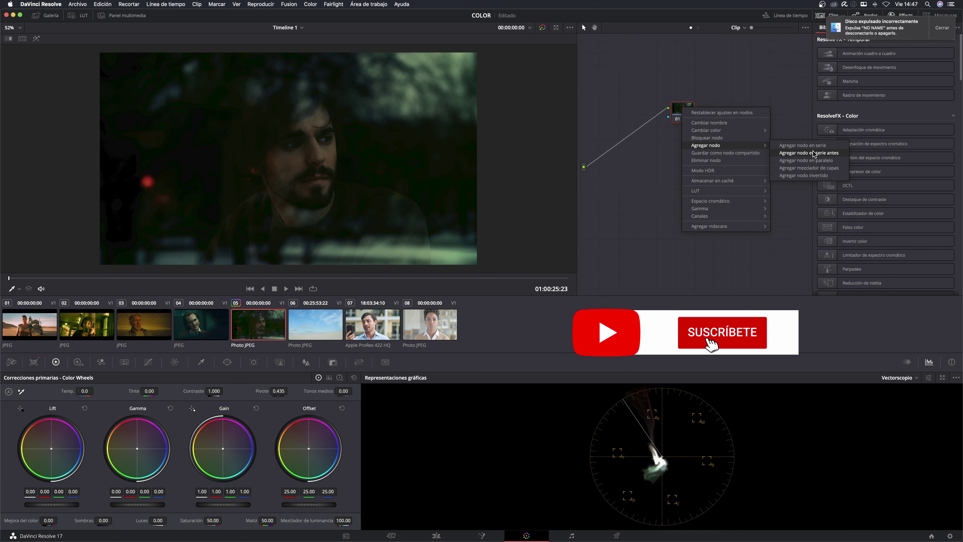
pyautogui.click(802, 145)
pyautogui.moveTo(688, 113); pyautogui.dragTo(644, 113)
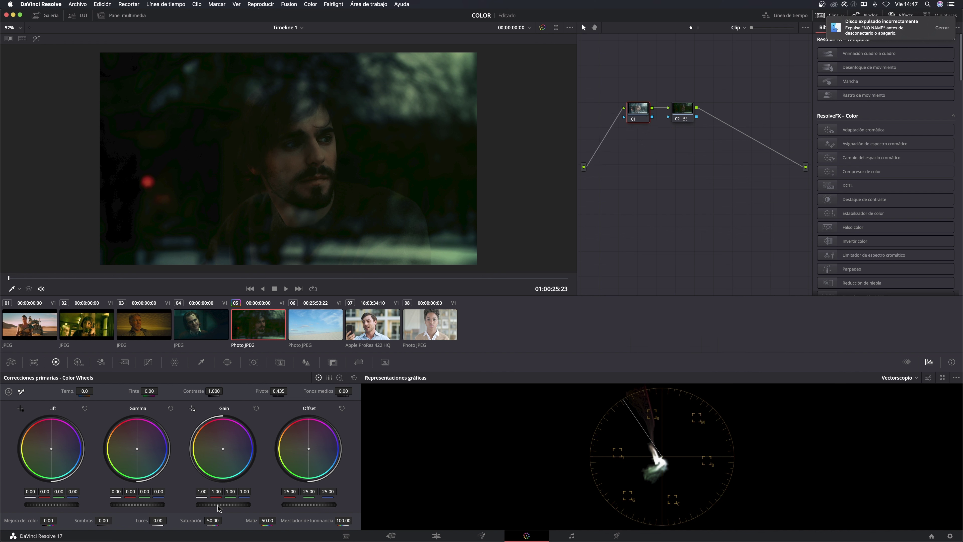
pyautogui.moveTo(216, 508); pyautogui.dragTo(238, 507)
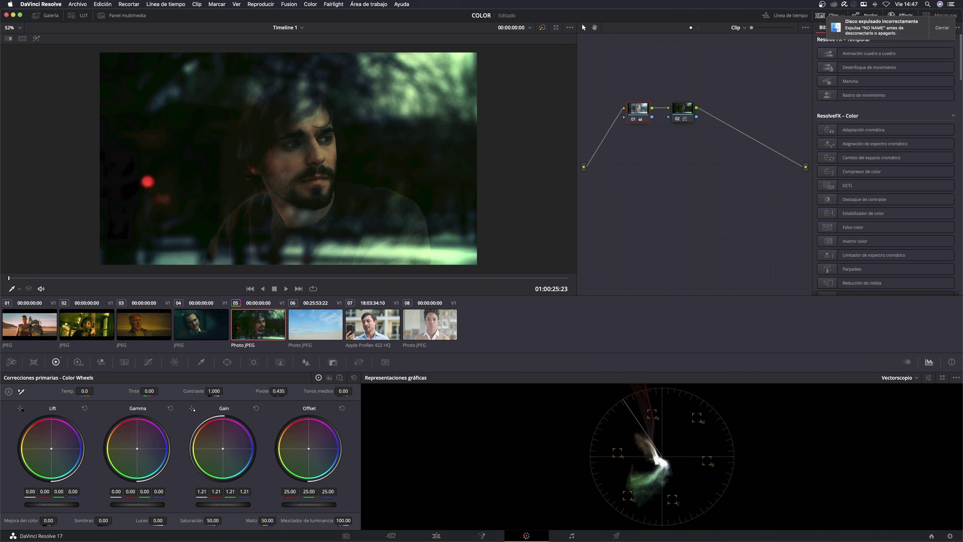
# - Compare the graded window clip with the Joker still and with its ungraded version
pyautogui.click(218, 323)
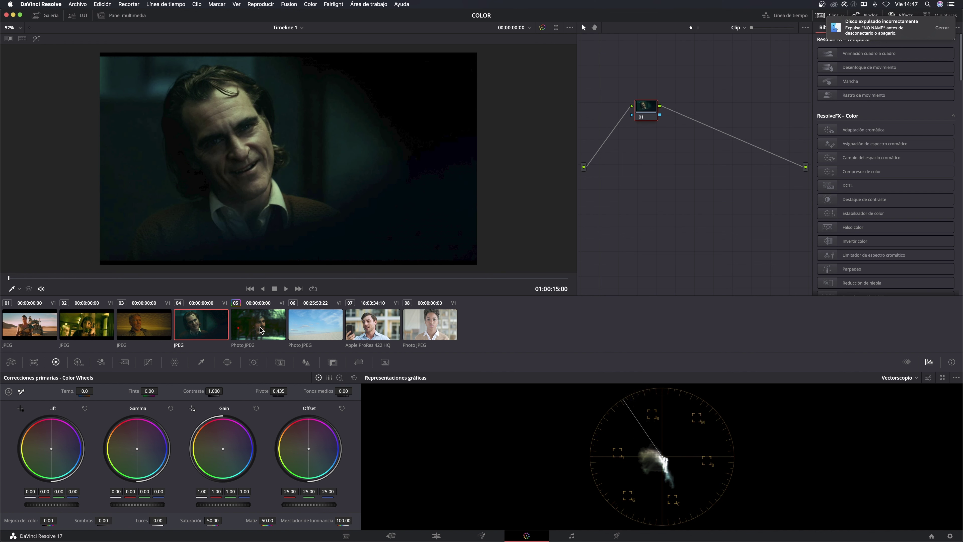
pyautogui.click(263, 331)
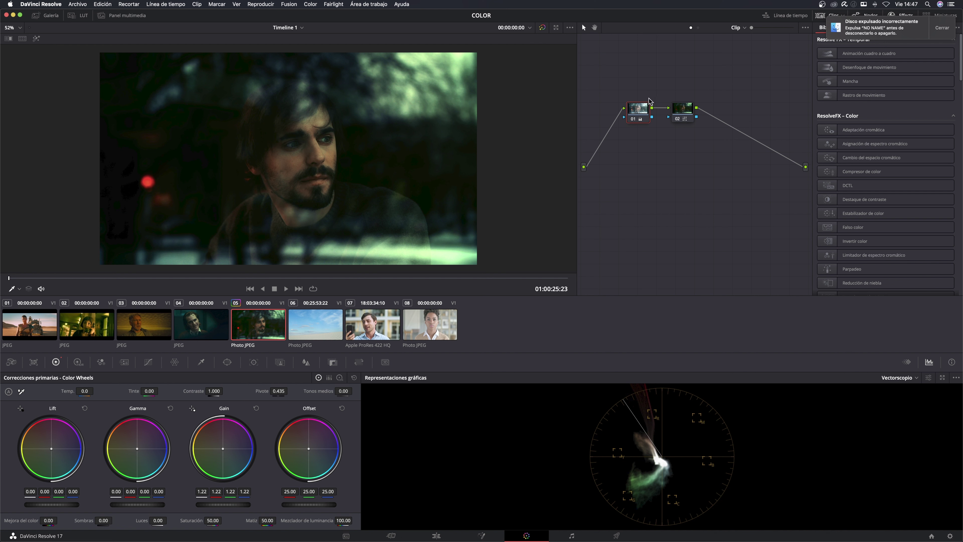
pyautogui.click(543, 30)
pyautogui.click(543, 30)
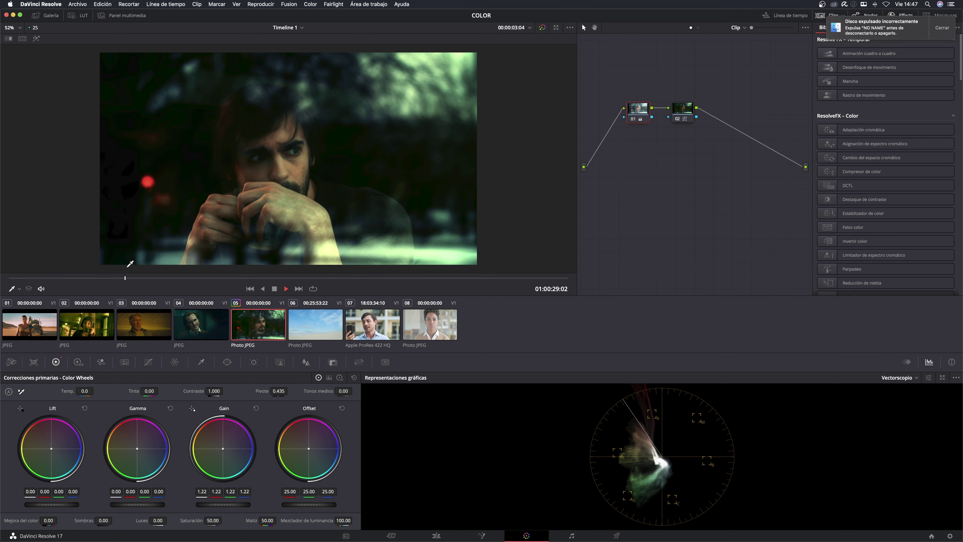
# - Play back the graded window clip, then load and skim the man-with-phone clip (07)
pyautogui.press('space')
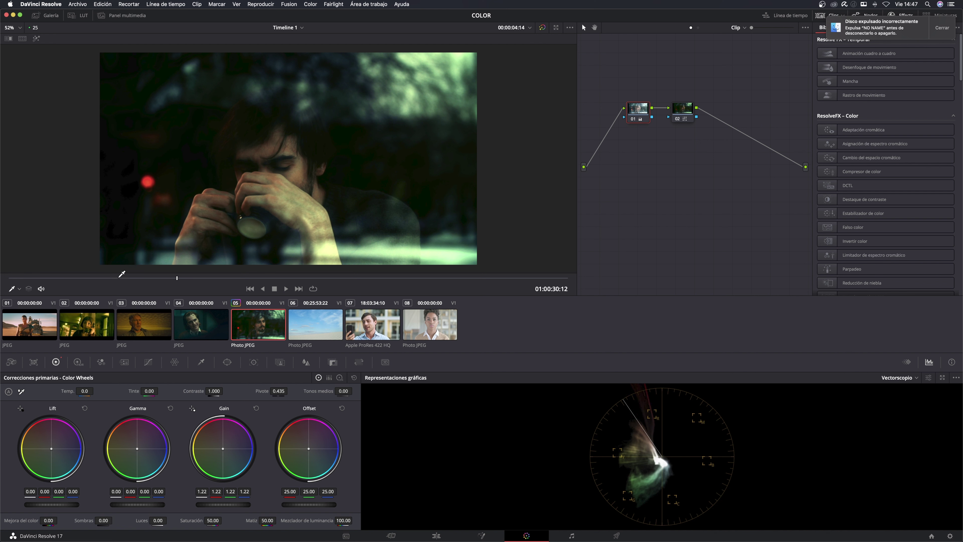
pyautogui.moveTo(124, 278)
pyautogui.mouseDown()
pyautogui.moveTo(112, 280)
pyautogui.moveTo(120, 278)
pyautogui.mouseUp()
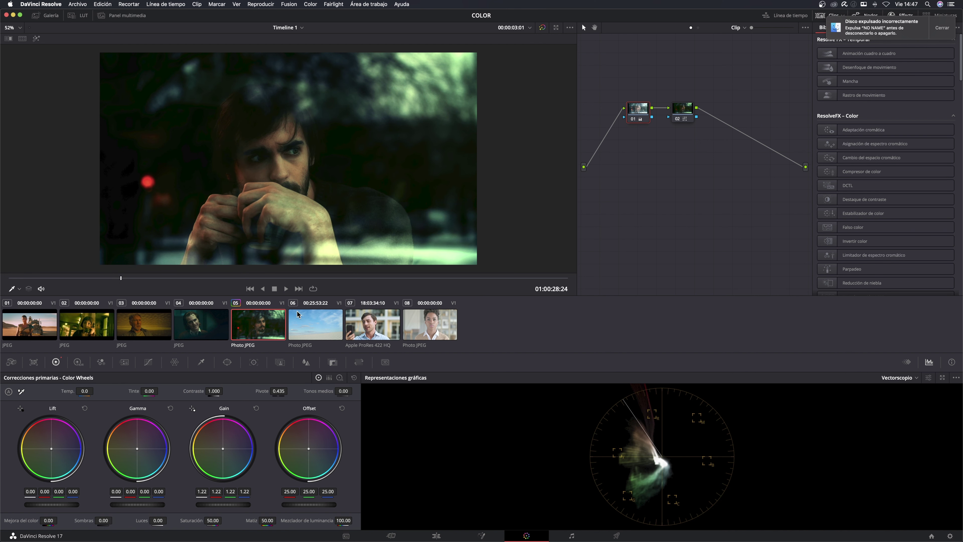
pyautogui.click(373, 331)
pyautogui.moveTo(310, 279); pyautogui.dragTo(351, 280)
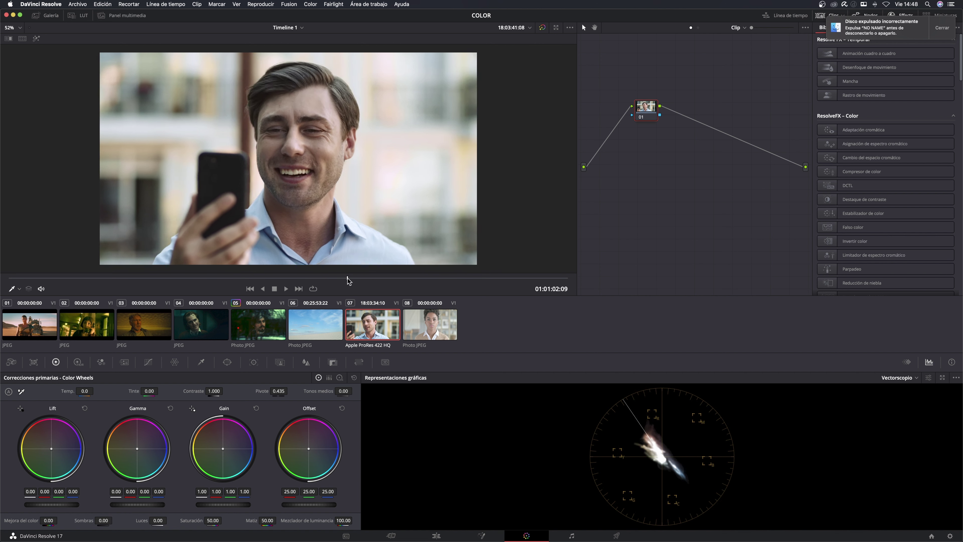
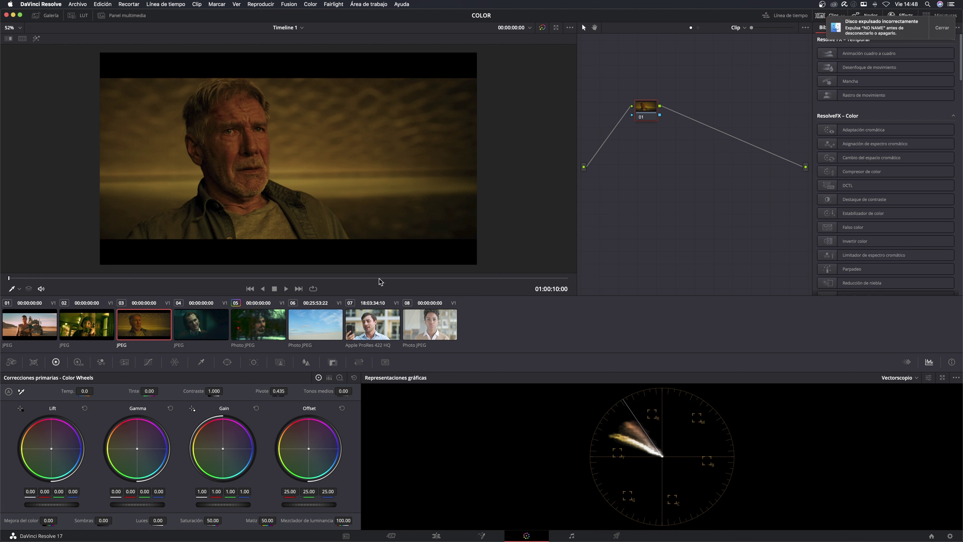
# - Shot-match selfie clip 07 to reference clip 03 with 'Igualar tomas según este clip'
pyautogui.click(376, 323)
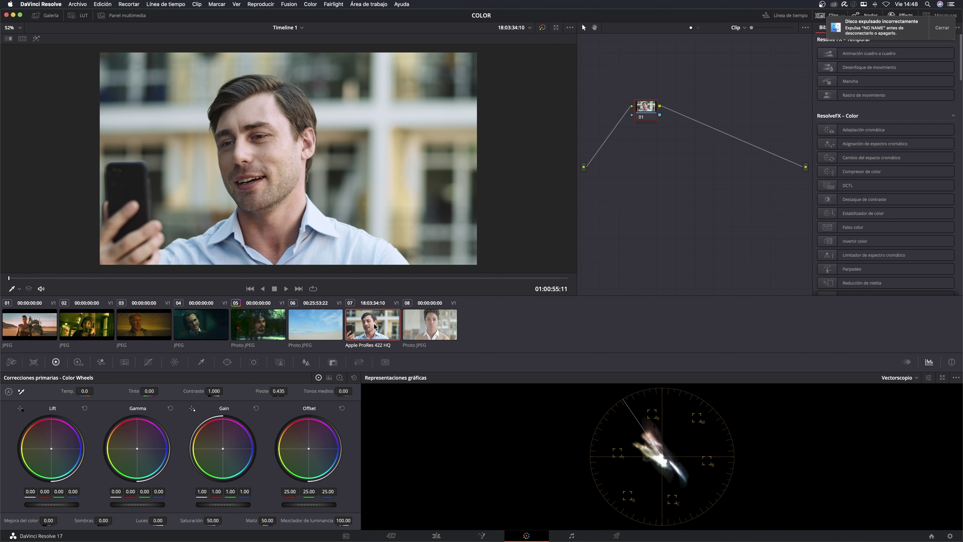
pyautogui.click(142, 323)
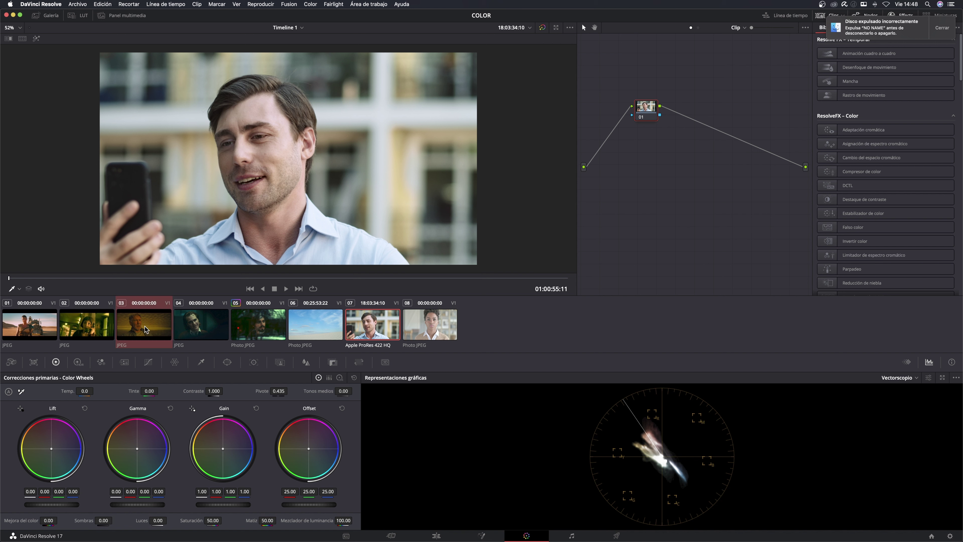
pyautogui.rightClick(144, 324)
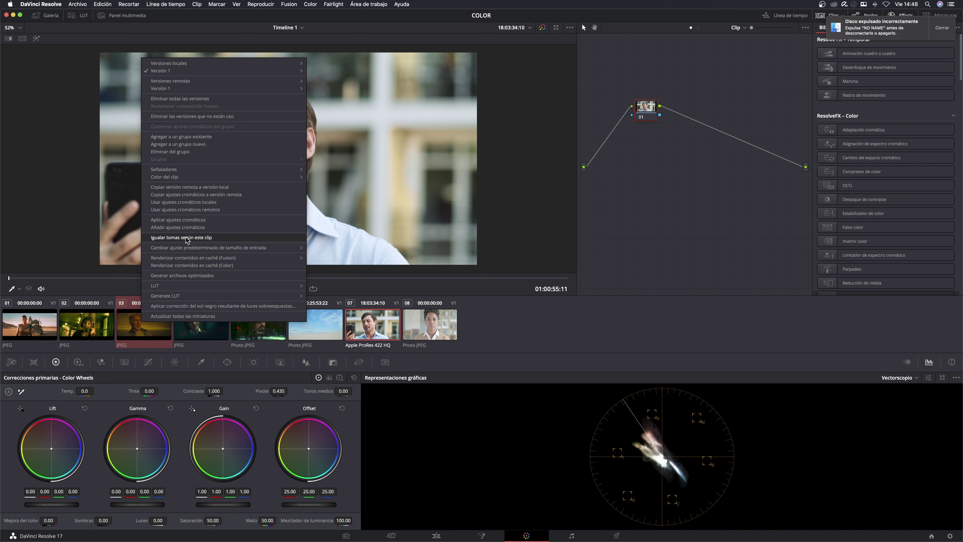
pyautogui.click(186, 238)
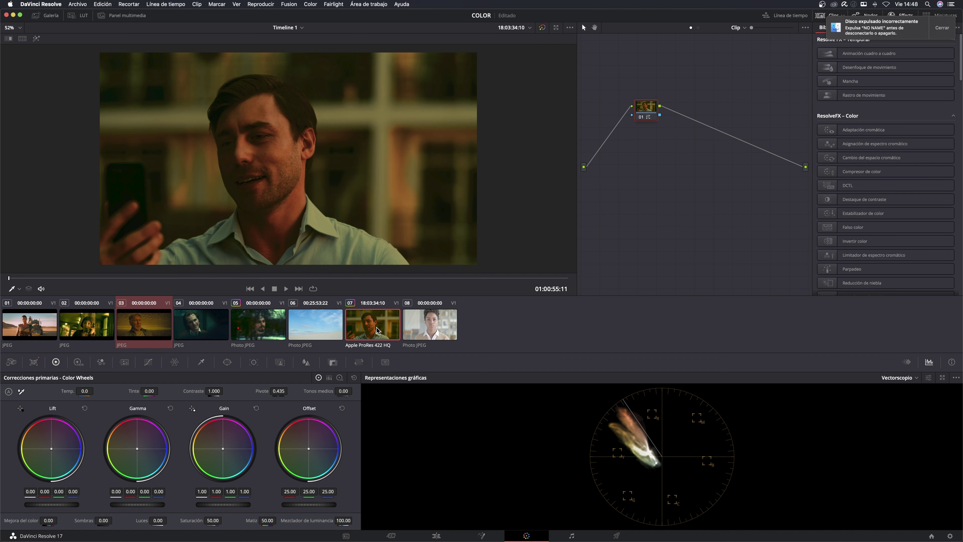
pyautogui.moveTo(197, 281)
pyautogui.mouseDown()
pyautogui.moveTo(154, 280)
pyautogui.moveTo(169, 281)
pyautogui.mouseUp()
pyautogui.click(543, 28)
pyautogui.click(542, 28)
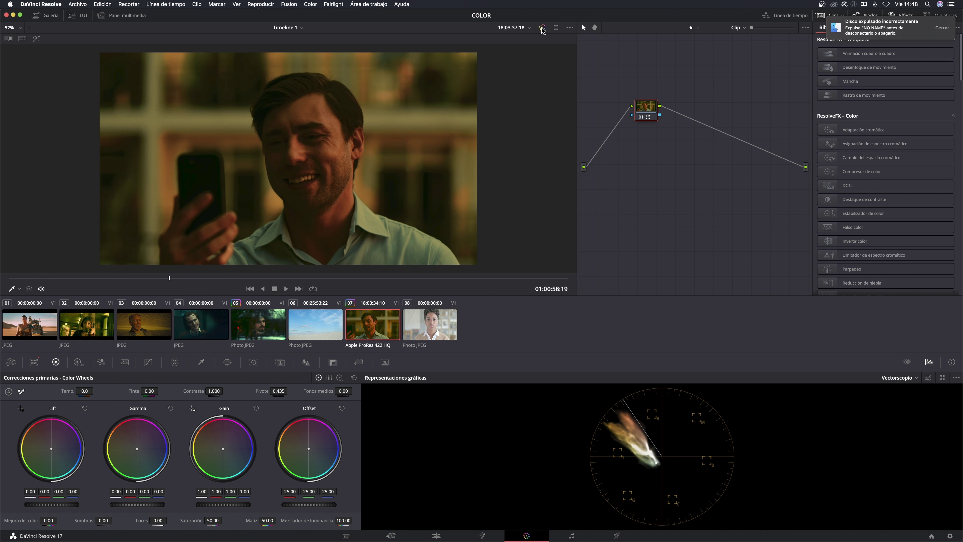
pyautogui.click(543, 29)
pyautogui.click(542, 29)
pyautogui.click(542, 29)
pyautogui.click(542, 29)
pyautogui.click(146, 327)
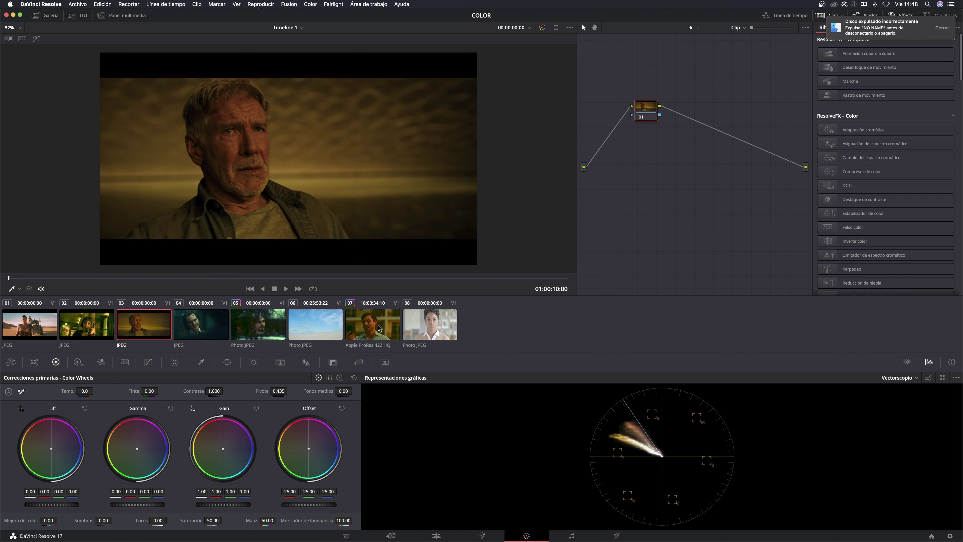
pyautogui.click(372, 328)
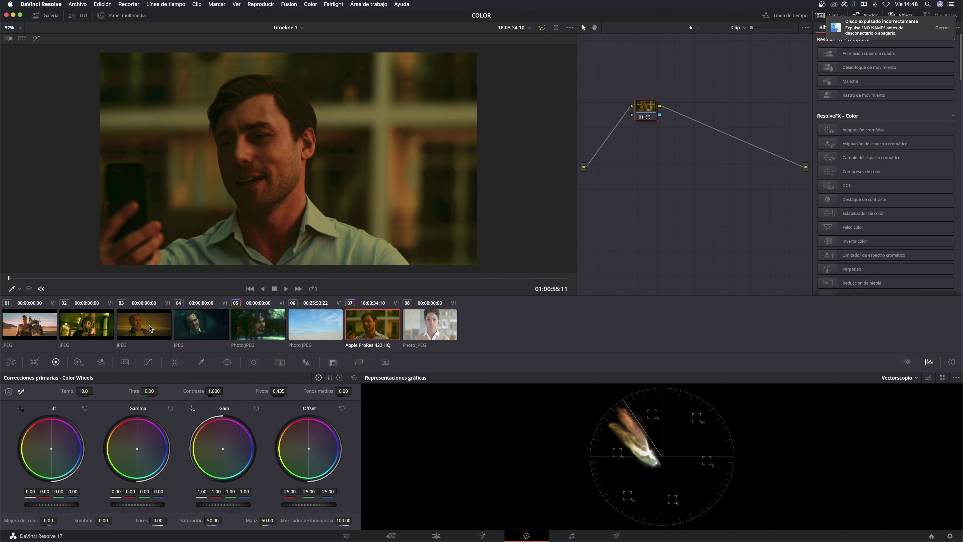
pyautogui.click(542, 29)
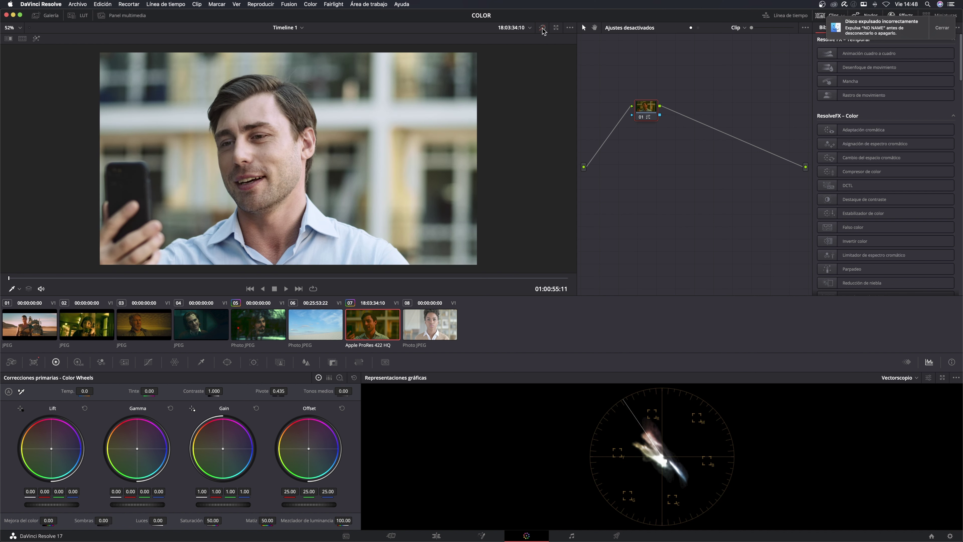
pyautogui.click(542, 29)
pyautogui.click(542, 29)
pyautogui.click(542, 29)
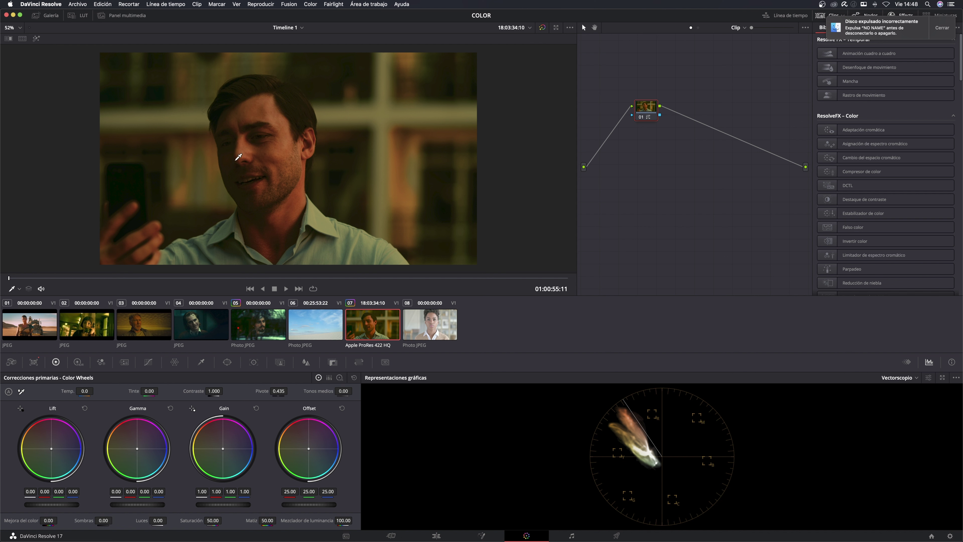
pyautogui.moveTo(641, 109); pyautogui.dragTo(647, 110)
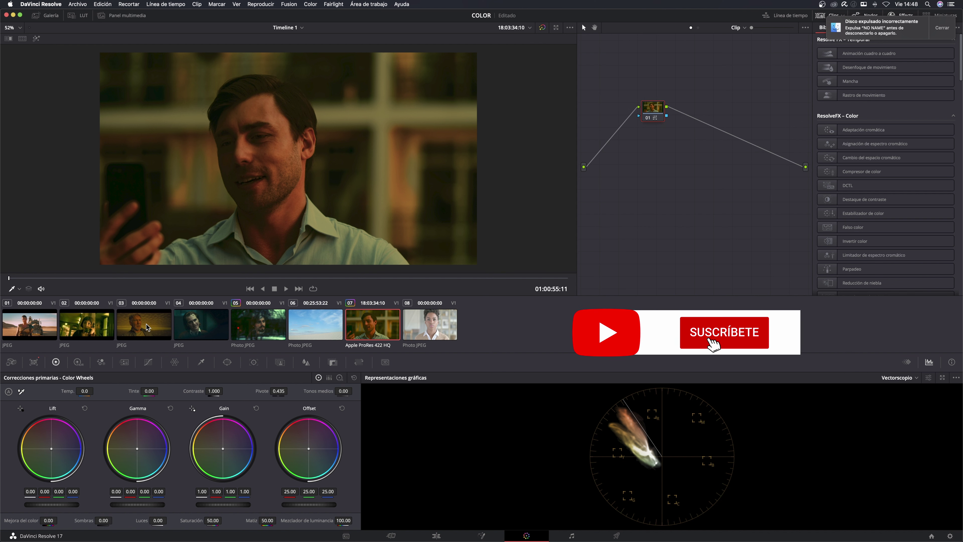
pyautogui.click(146, 324)
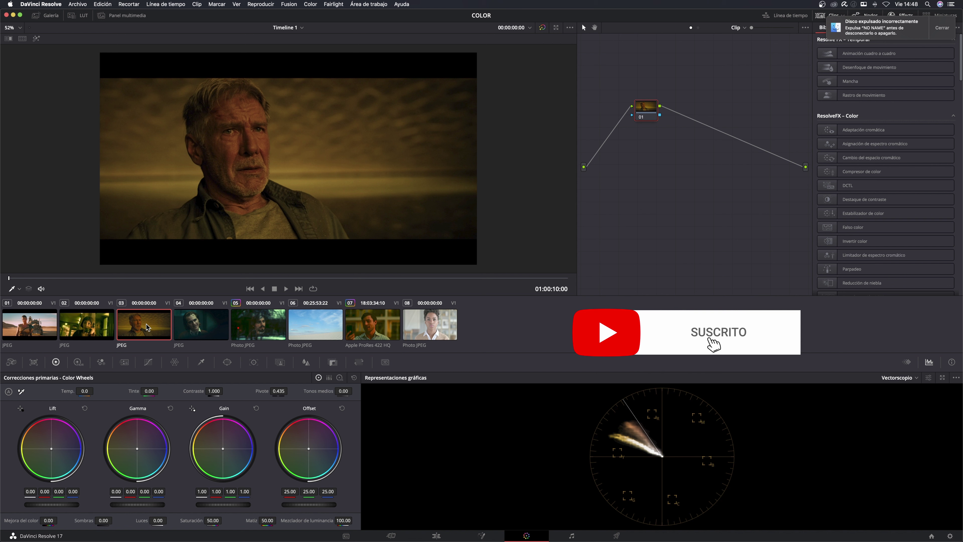
pyautogui.click(363, 324)
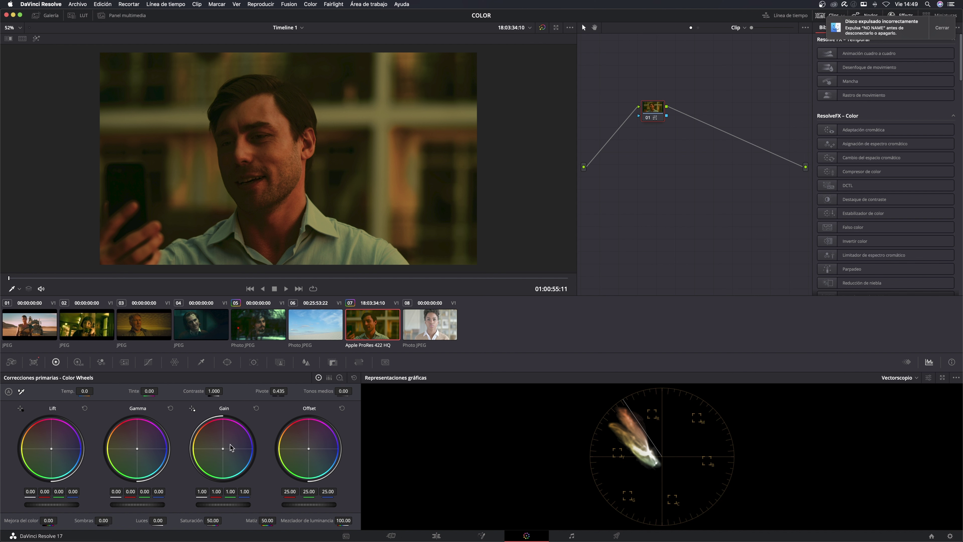
# - Add a serial node before node 01 on clip 07
pyautogui.rightClick(660, 107)
pyautogui.moveTo(685, 141)
pyautogui.click(798, 153)
# - Set the new node to saturation 41.60, contrast 0.874 and gain 1.11, then compare with the original
pyautogui.moveTo(193, 516); pyautogui.dragTo(178, 516)
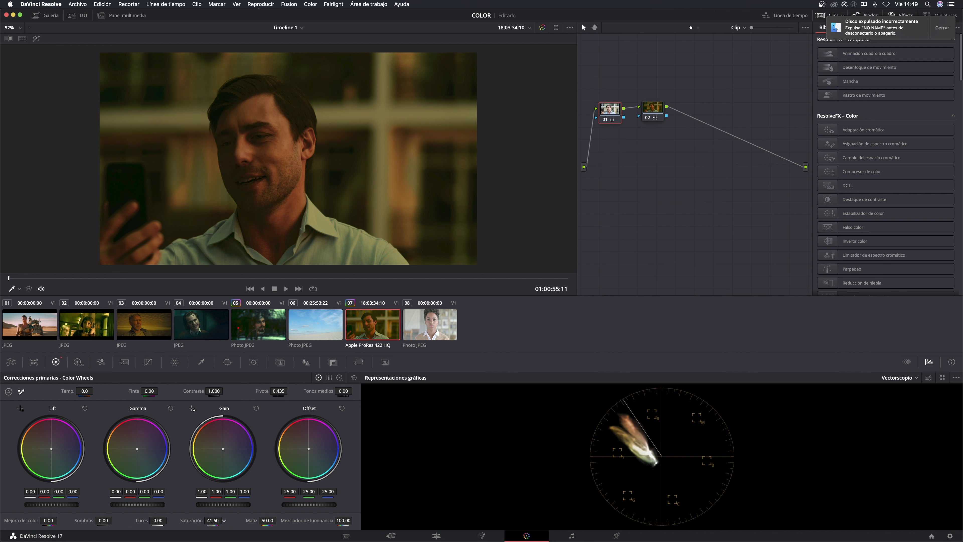
pyautogui.moveTo(227, 390); pyautogui.dragTo(224, 391)
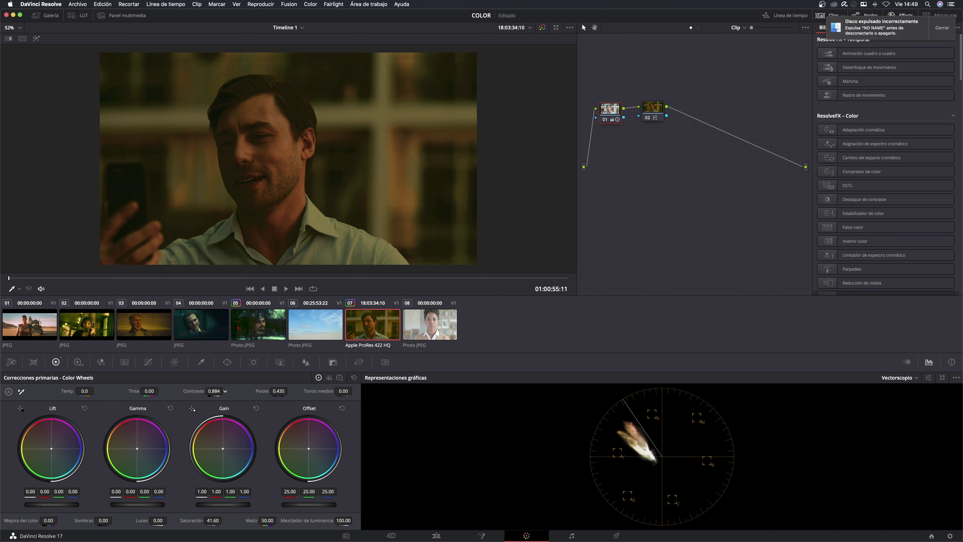
pyautogui.moveTo(223, 504); pyautogui.dragTo(232, 505)
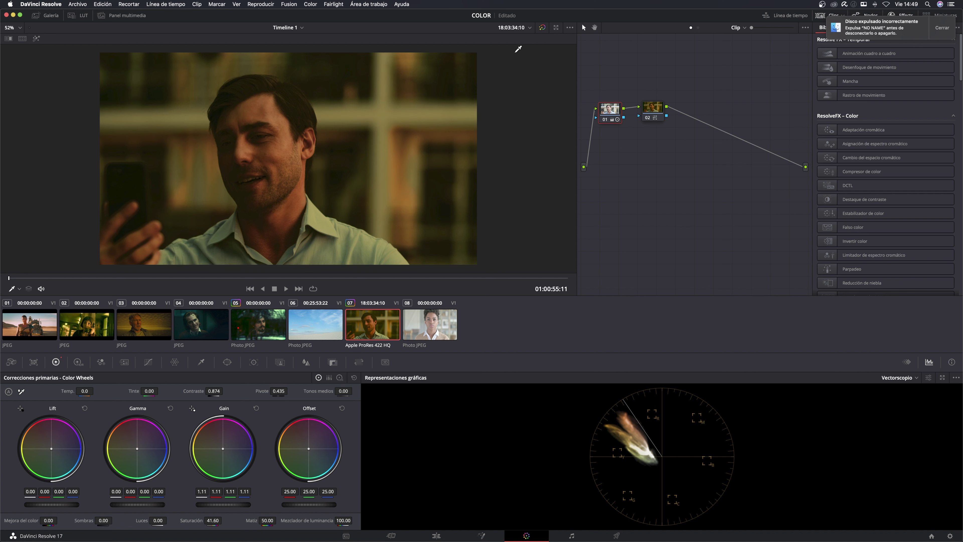
pyautogui.click(543, 29)
pyautogui.click(543, 28)
# - Shot-match desert clip 06 to reference clip 01 using the man-on-dune frame
pyautogui.click(319, 327)
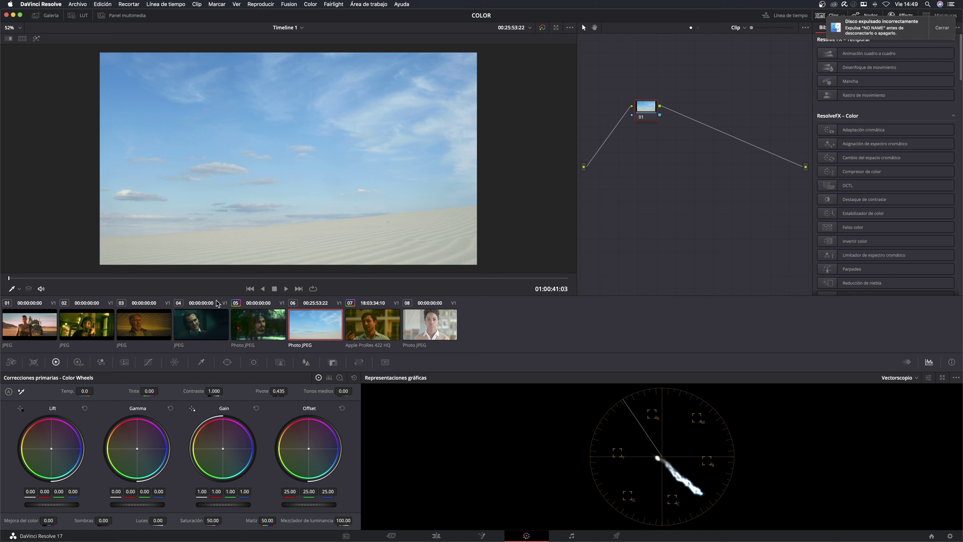
pyautogui.click(41, 327)
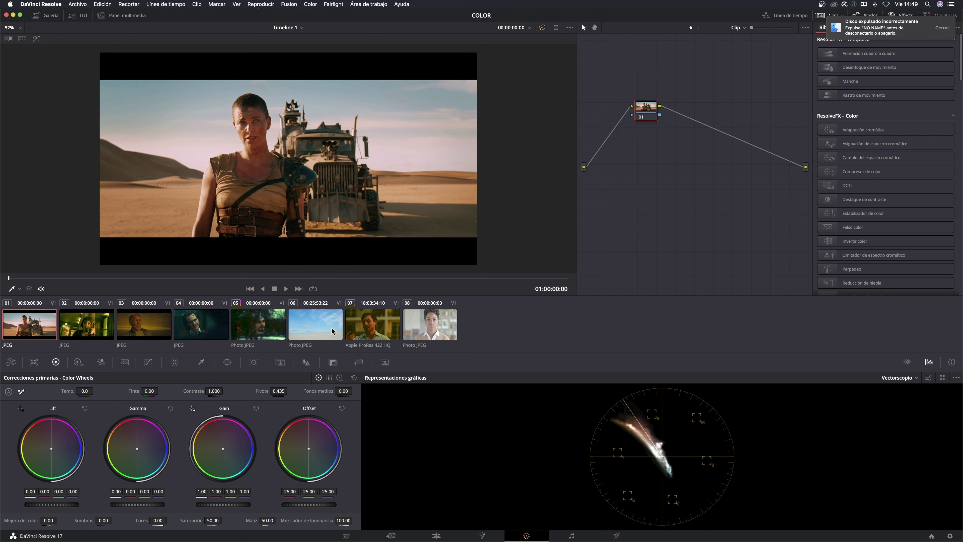
pyautogui.click(332, 331)
pyautogui.moveTo(237, 279); pyautogui.dragTo(273, 279)
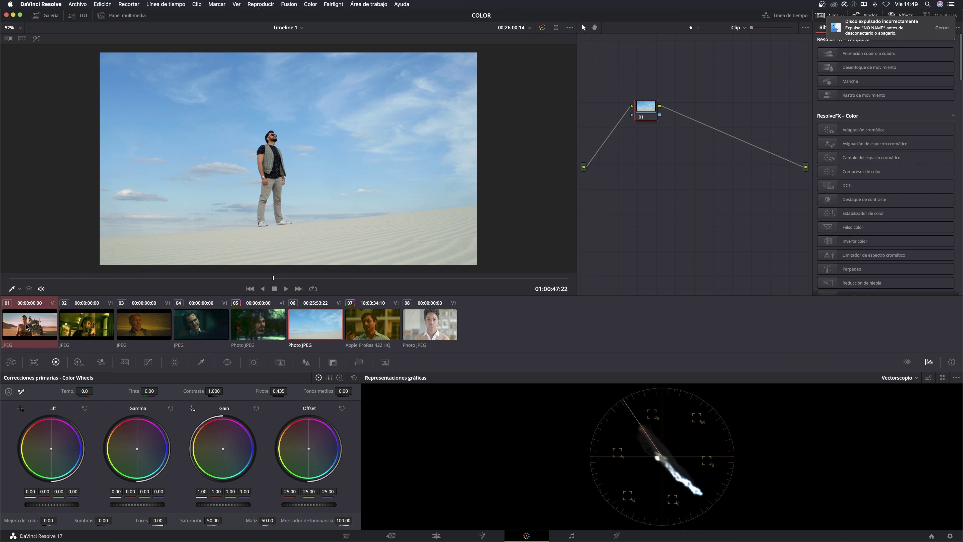
pyautogui.rightClick(25, 326)
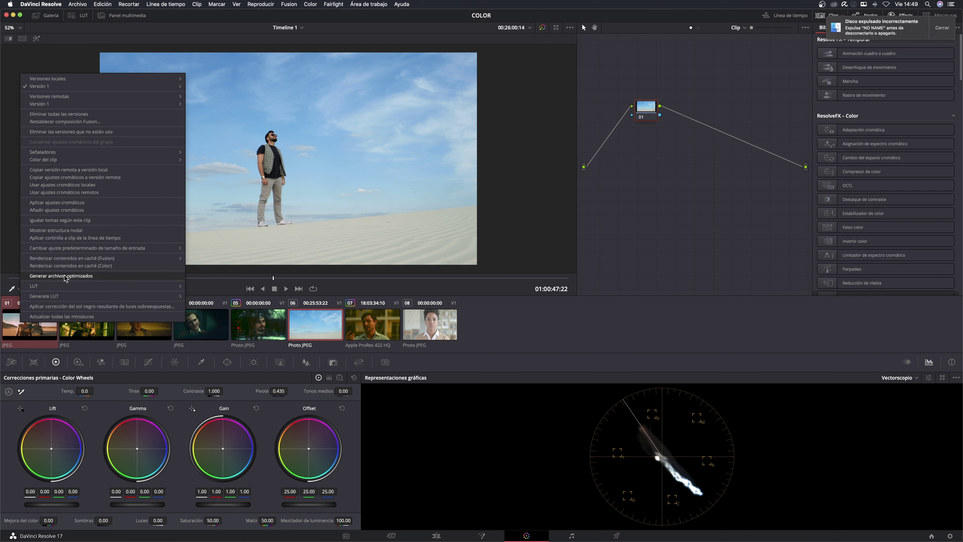
pyautogui.click(56, 221)
pyautogui.click(327, 322)
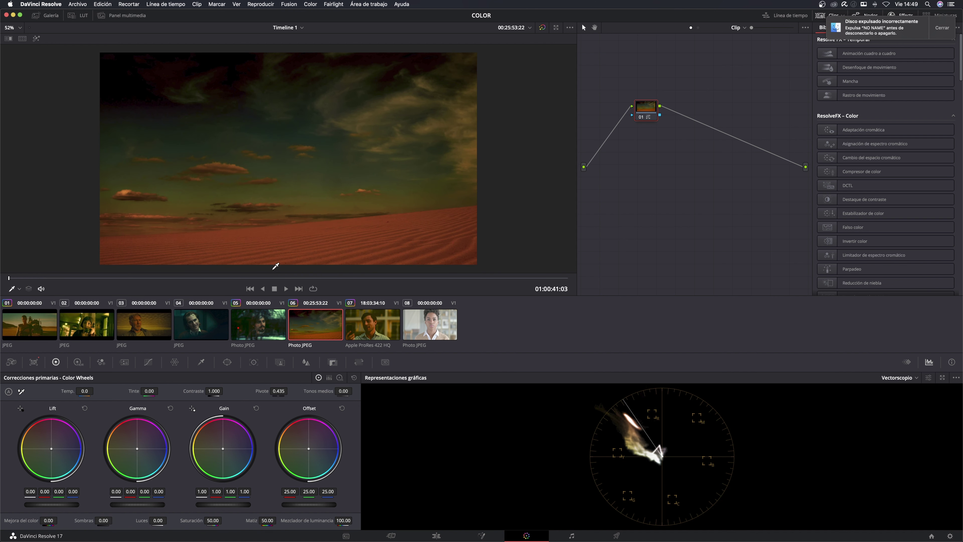
# - Add a serial node before clip 06's matched node, on the man-on-dune frame
pyautogui.click(253, 278)
pyautogui.moveTo(252, 281); pyautogui.dragTo(271, 278)
pyautogui.rightClick(648, 110)
pyautogui.moveTo(687, 148)
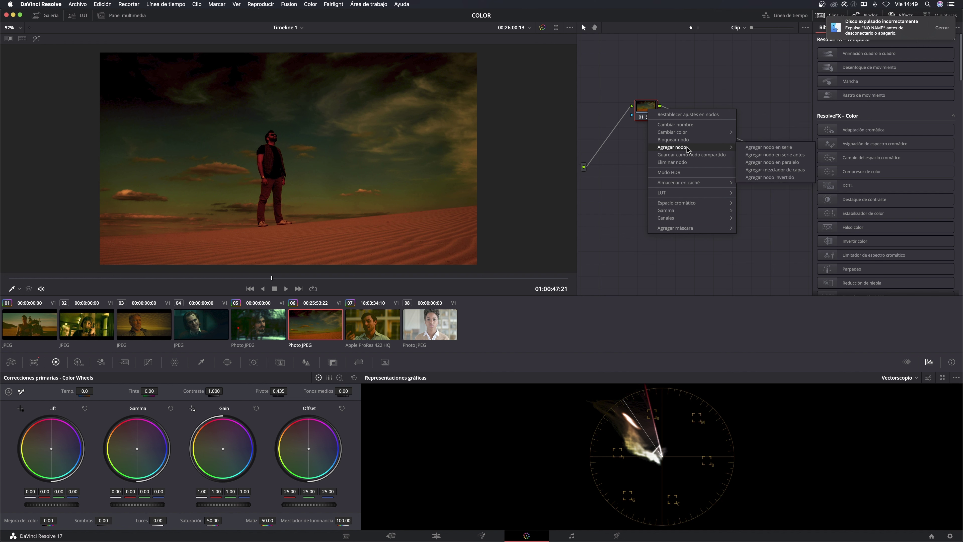
pyautogui.click(773, 154)
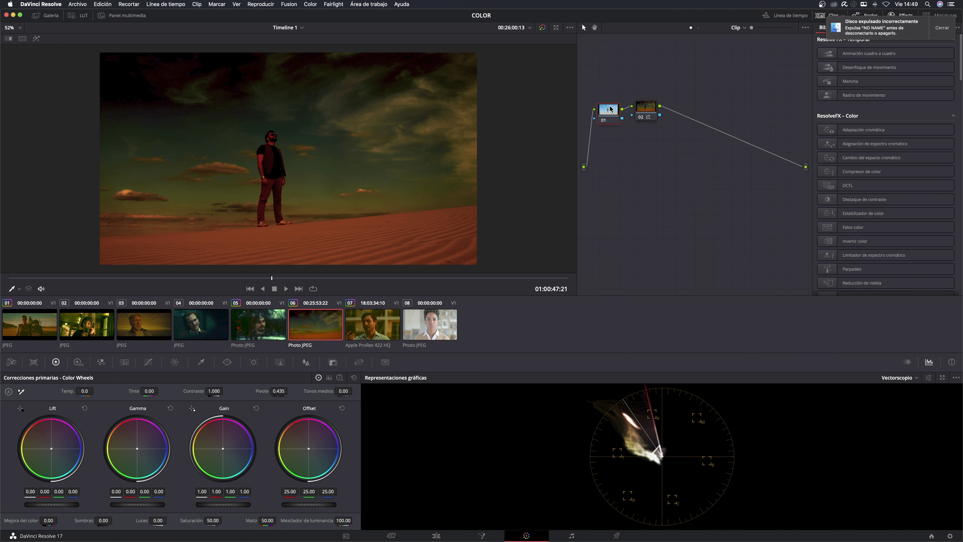
# - Arrange the nodes and raise the new node's gamma to 0.12 and lift to 0.08
pyautogui.moveTo(611, 109); pyautogui.dragTo(637, 117)
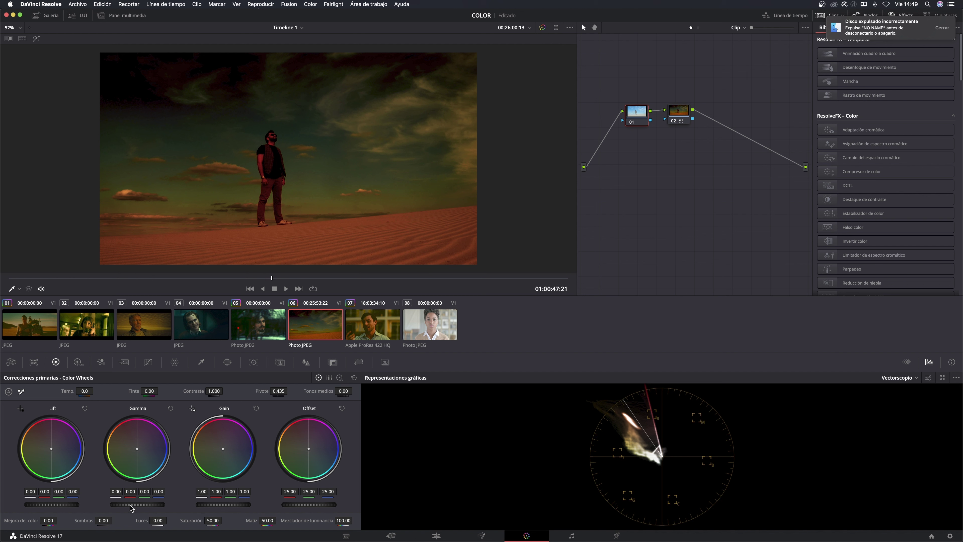
pyautogui.moveTo(138, 504); pyautogui.dragTo(154, 504)
pyautogui.moveTo(53, 504); pyautogui.dragTo(64, 504)
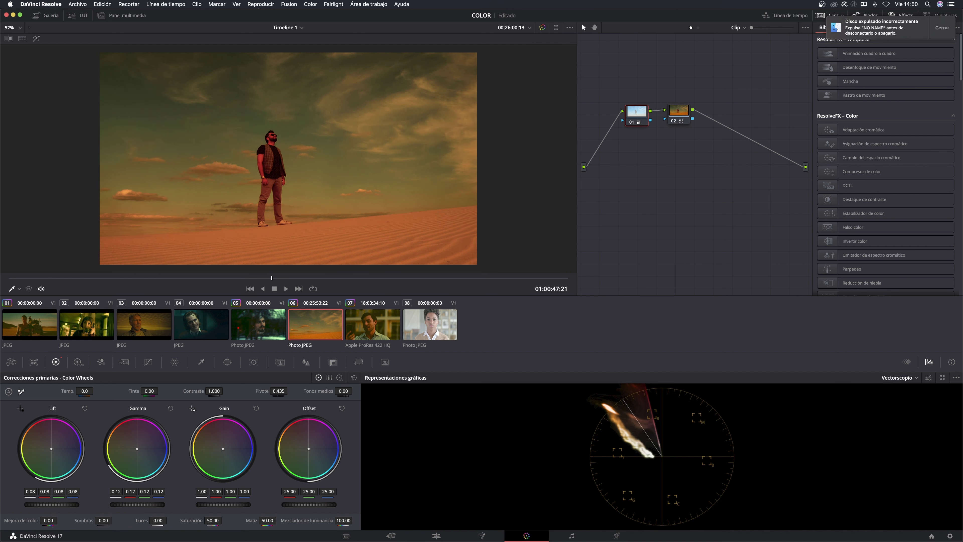
# - After comparing with clip 01, raise clip 06's first-node lift to 0.19
pyautogui.click(31, 328)
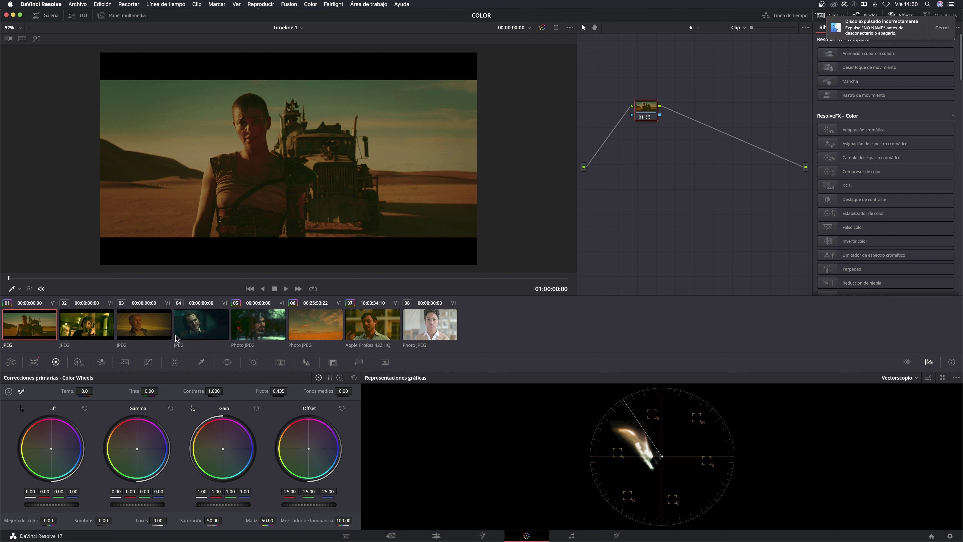
pyautogui.click(323, 328)
pyautogui.moveTo(252, 278)
pyautogui.mouseDown()
pyautogui.moveTo(291, 279)
pyautogui.moveTo(276, 280)
pyautogui.mouseUp()
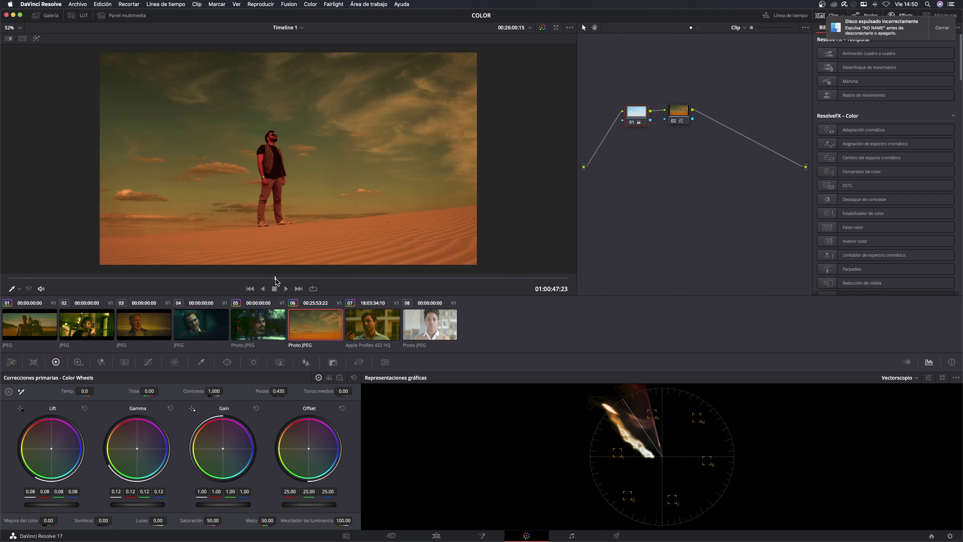
pyautogui.moveTo(53, 504); pyautogui.dragTo(133, 505)
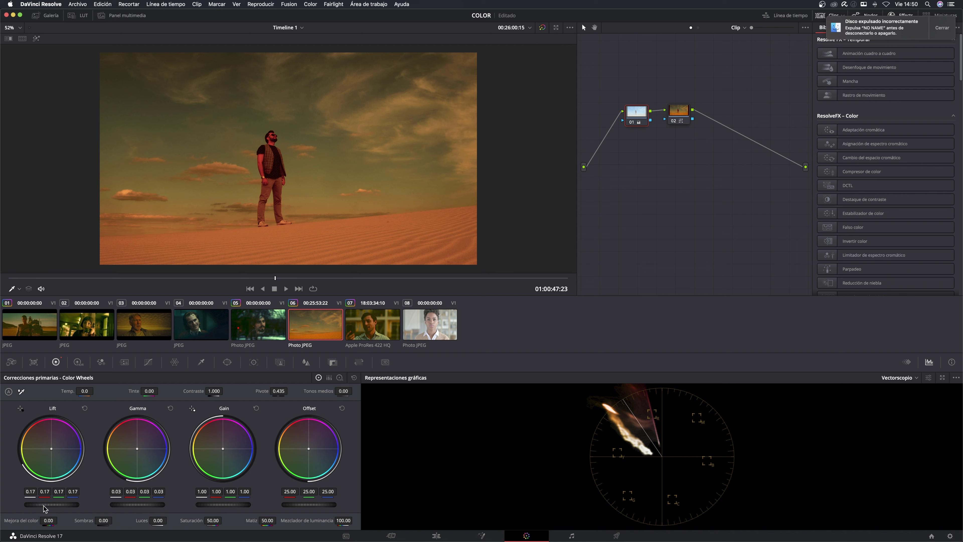
pyautogui.moveTo(45, 505); pyautogui.dragTo(51, 504)
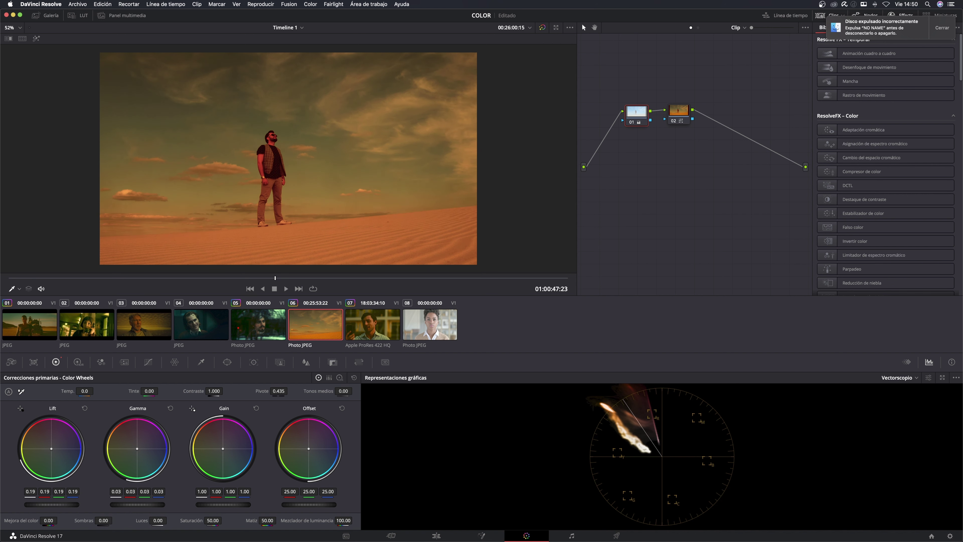
pyautogui.rightClick(675, 115)
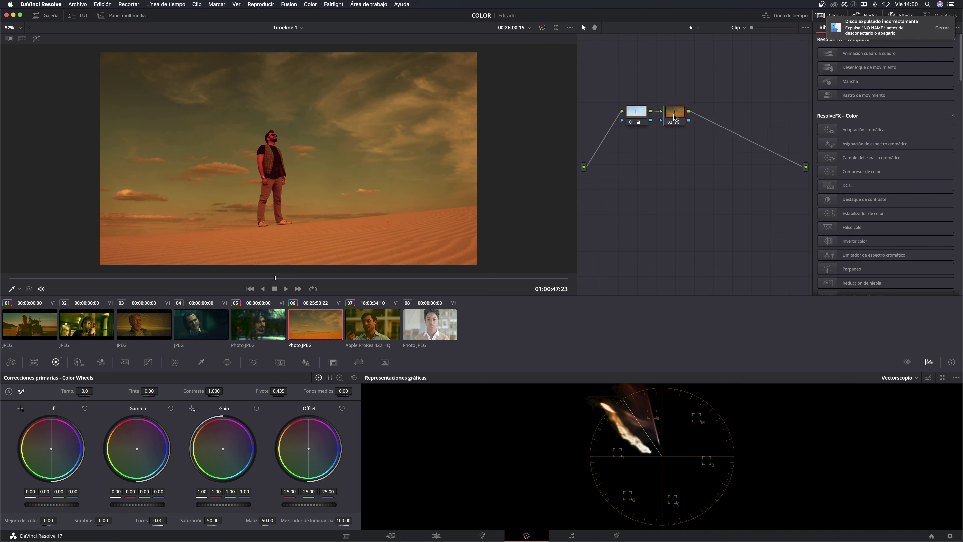
pyautogui.moveTo(721, 151)
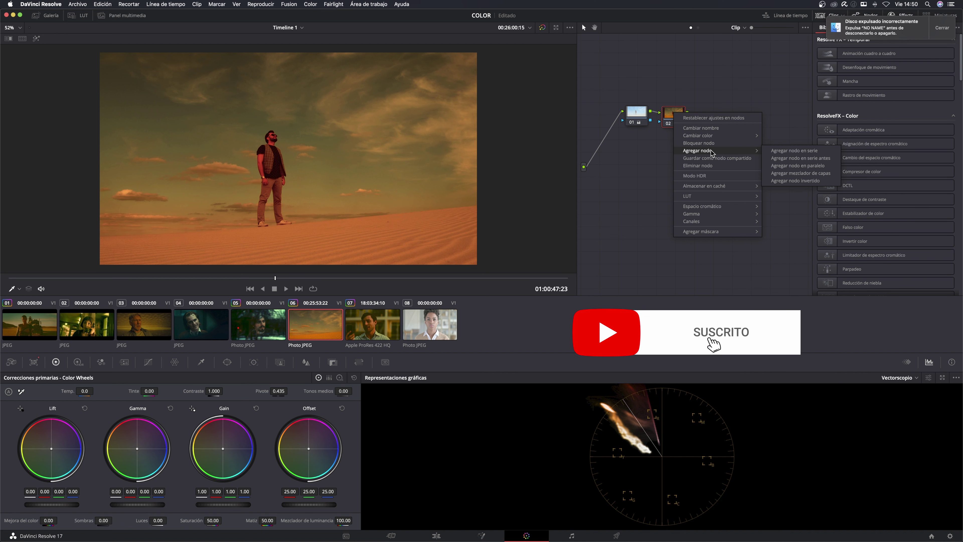
# - Reposition node 02 beside node 01 and add serial node 03 after it
pyautogui.click(699, 114)
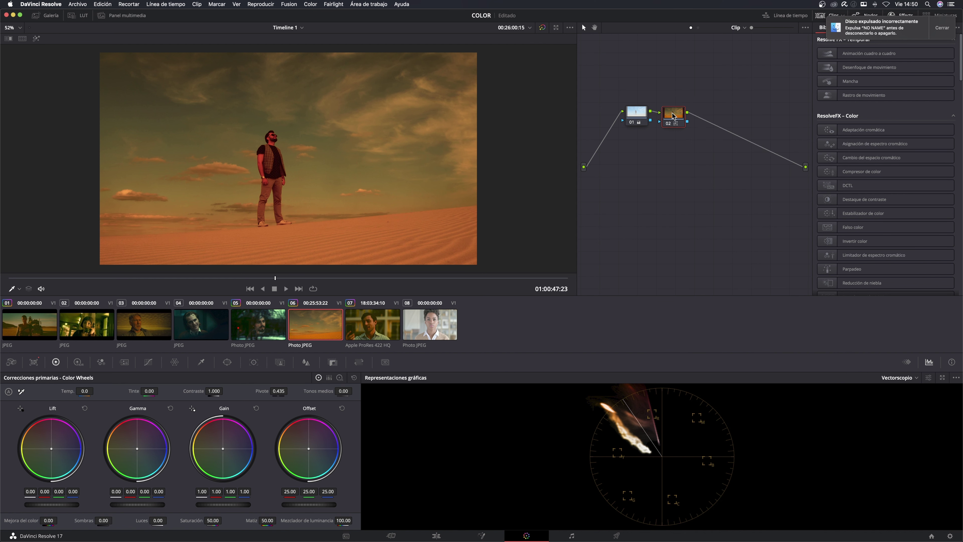
pyautogui.moveTo(674, 116); pyautogui.dragTo(718, 113)
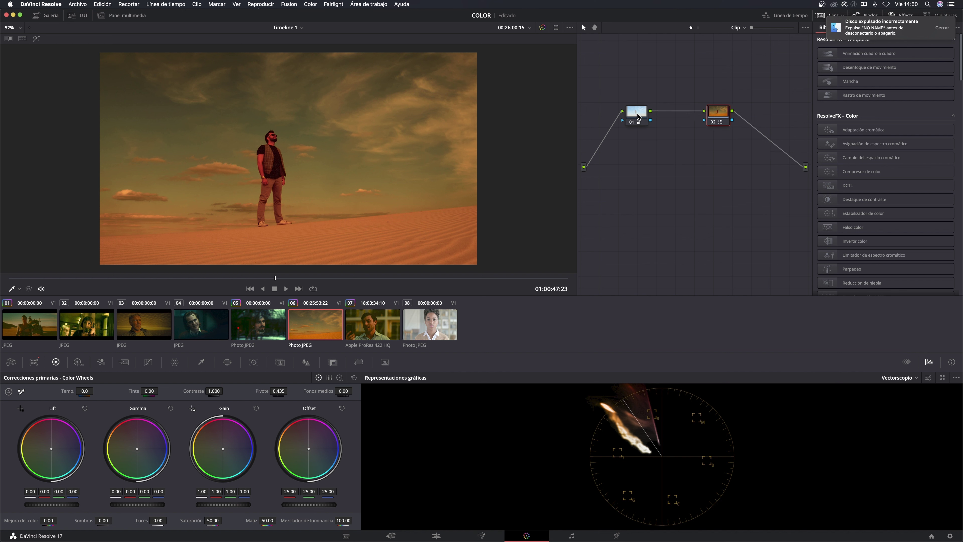
pyautogui.moveTo(719, 115); pyautogui.dragTo(681, 114)
pyautogui.rightClick(682, 113)
pyautogui.moveTo(719, 153)
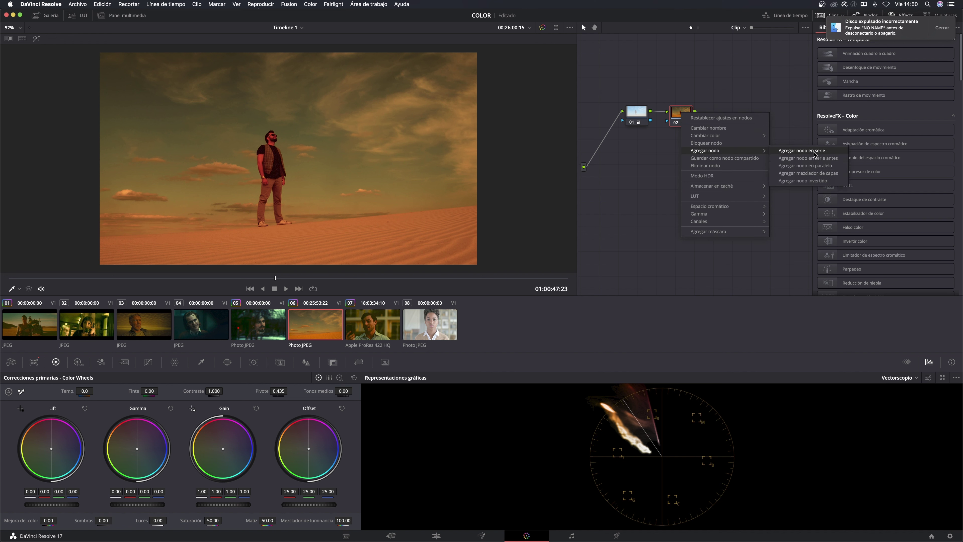
pyautogui.click(802, 151)
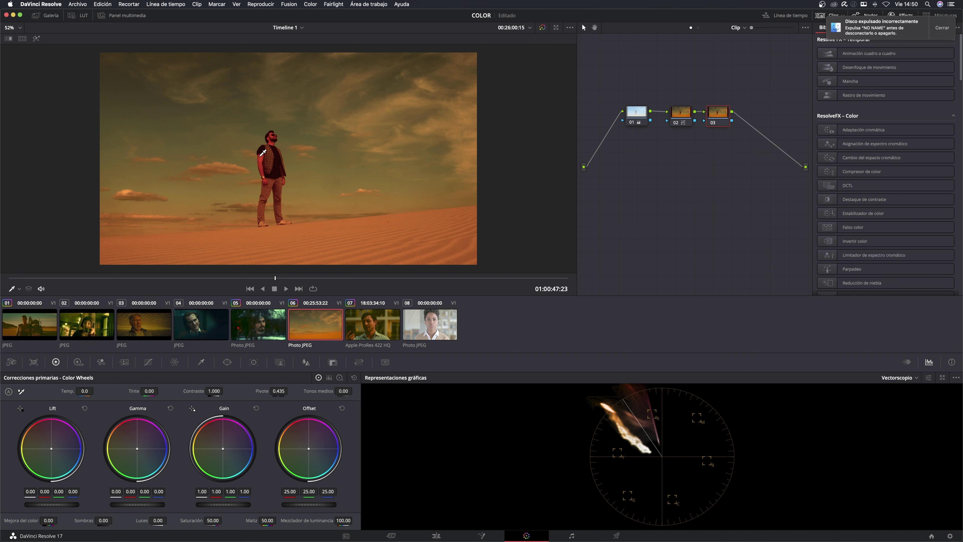
pyautogui.click(201, 363)
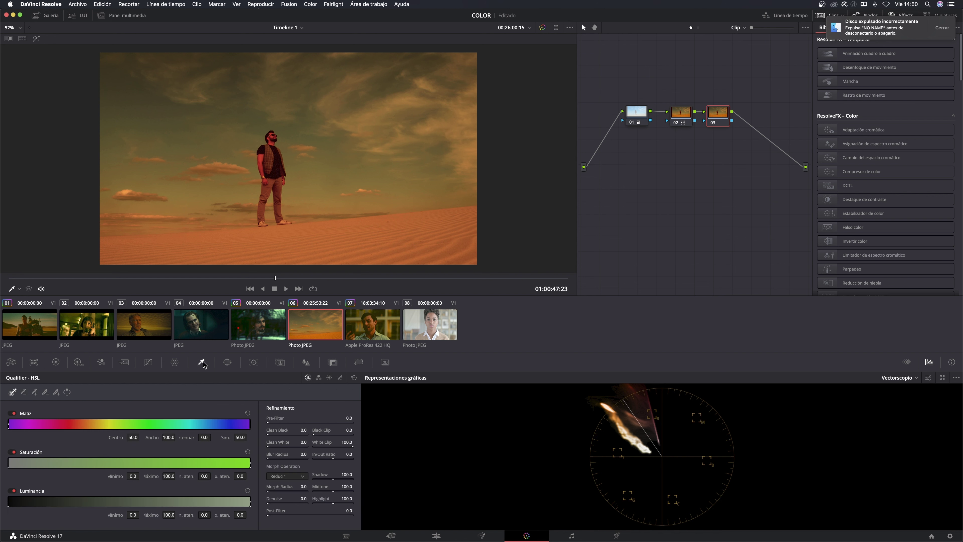
# - Eyedrop the man's skin on node 03, show the highlight matte, and adjust the hue range
pyautogui.click(263, 155)
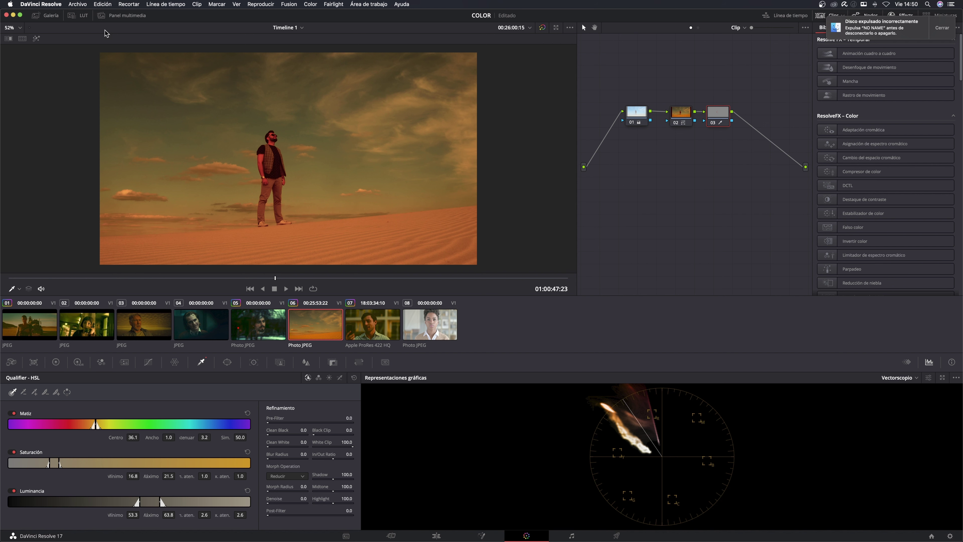
pyautogui.click(36, 38)
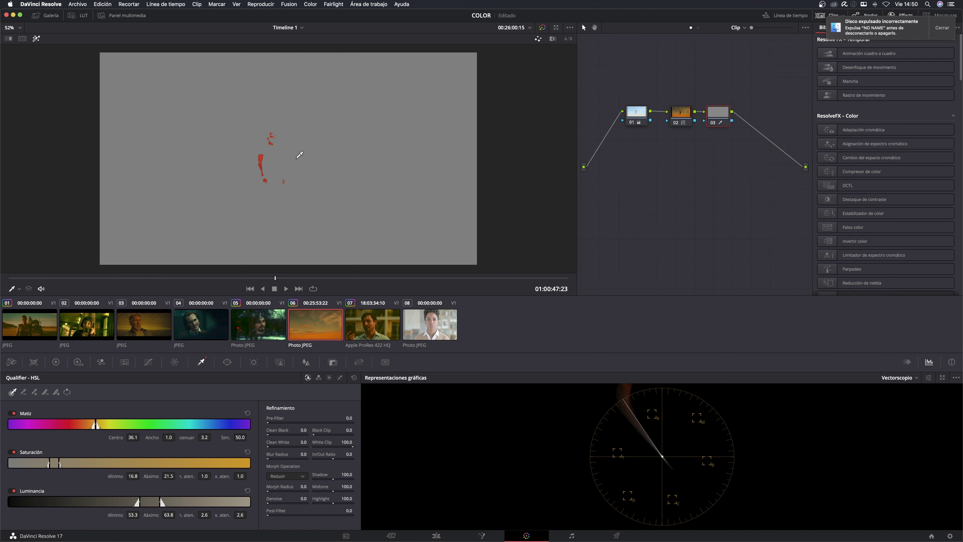
pyautogui.moveTo(169, 438); pyautogui.dragTo(246, 330)
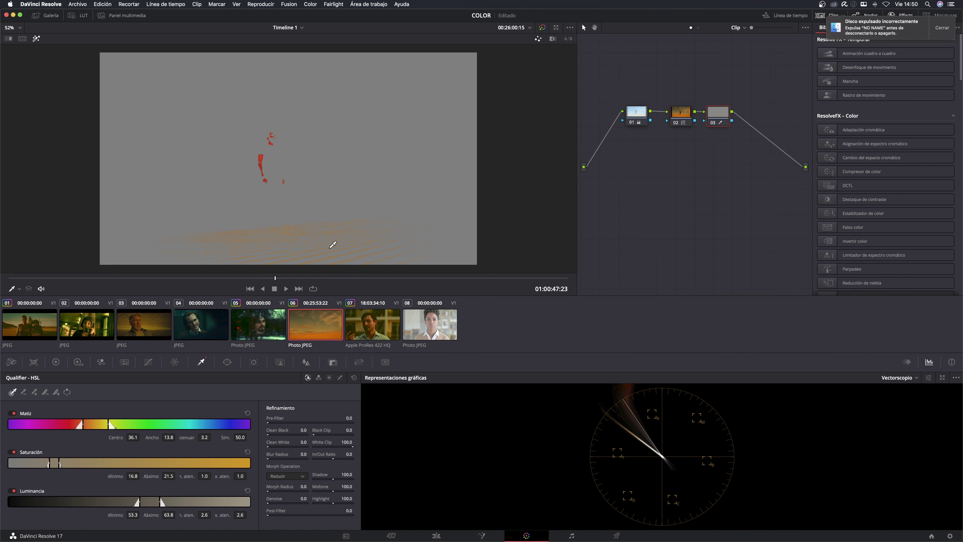
pyautogui.moveTo(177, 437)
pyautogui.mouseDown()
pyautogui.moveTo(160, 440)
pyautogui.moveTo(177, 436)
pyautogui.mouseUp()
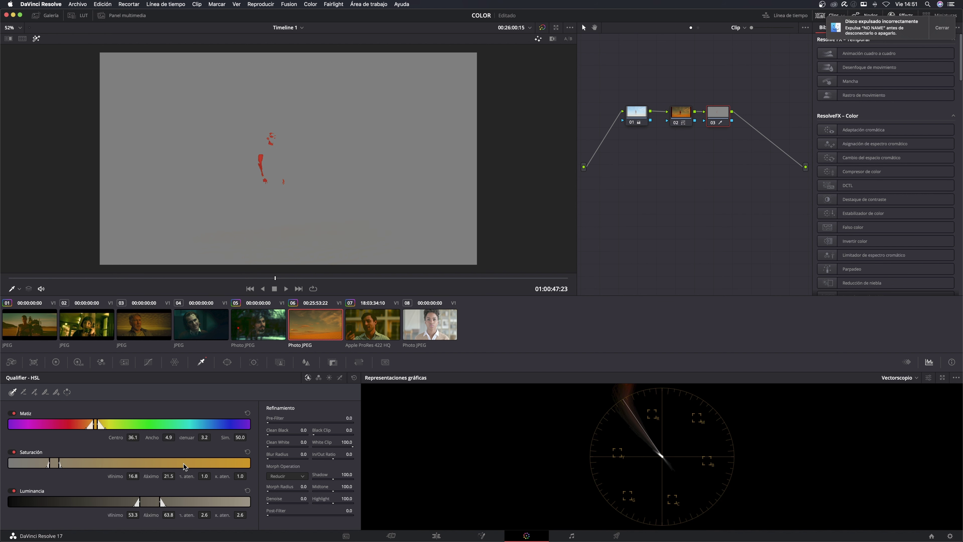
# - Refine the key to saturation 17–27.3 and luminance 53.7–63.8, and clean up matte specks
pyautogui.moveTo(133, 476); pyautogui.dragTo(144, 476)
pyautogui.moveTo(177, 475); pyautogui.dragTo(177, 476)
pyautogui.moveTo(133, 516); pyautogui.dragTo(141, 514)
pyautogui.moveTo(301, 430); pyautogui.dragTo(315, 442)
# - Give the qualified skin saturation 32.20 and gamma 0.05, and turn off the highlight view
pyautogui.click(58, 363)
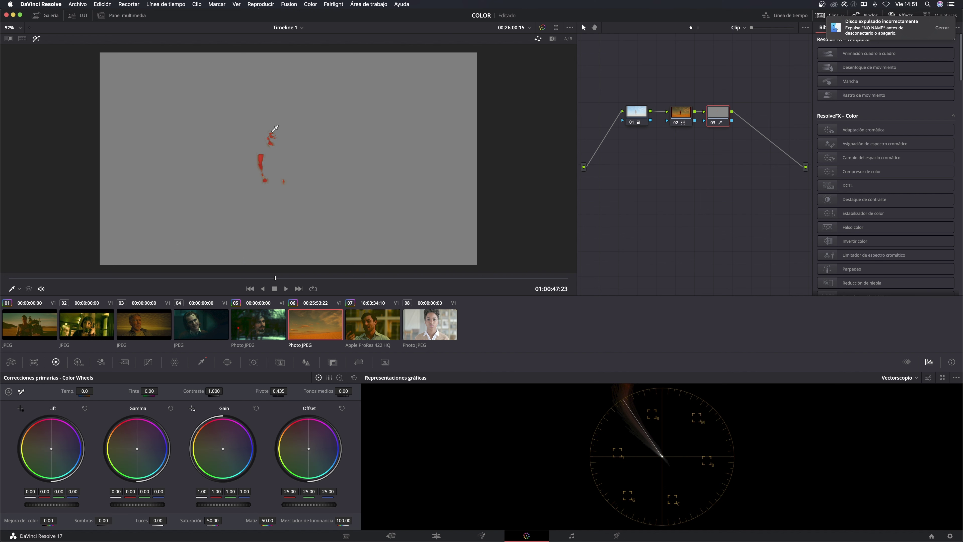
pyautogui.moveTo(213, 520); pyautogui.dragTo(197, 520)
pyautogui.moveTo(137, 504); pyautogui.dragTo(141, 504)
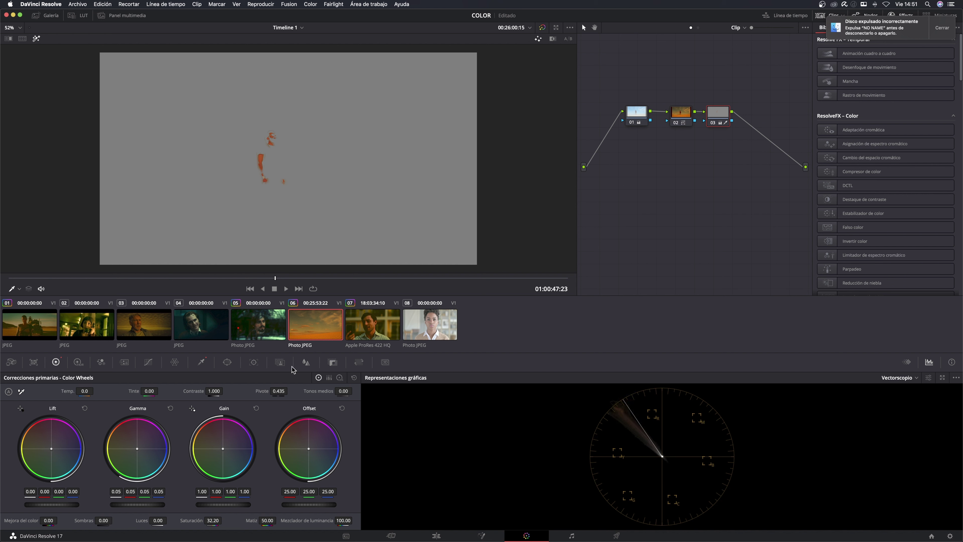
pyautogui.click(36, 39)
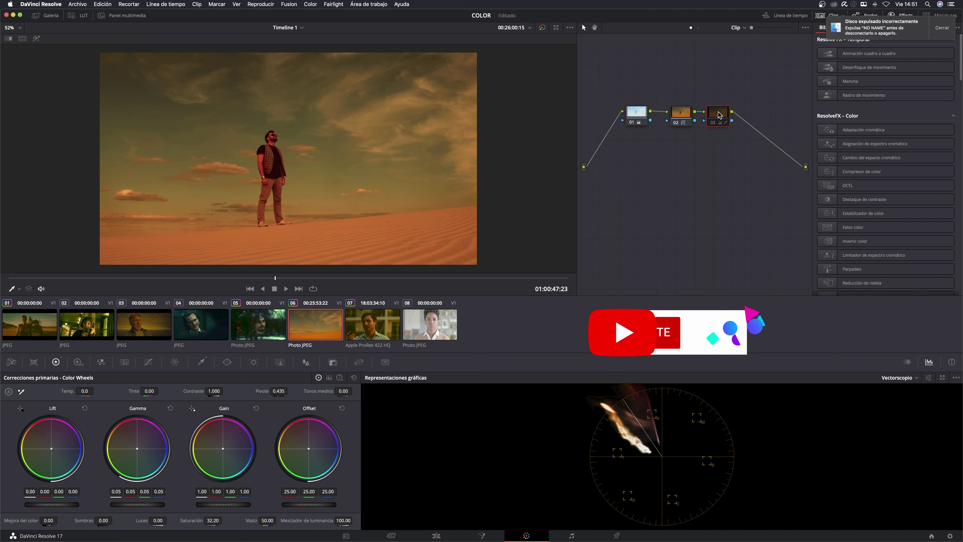
pyautogui.scroll(3, 261, 168)
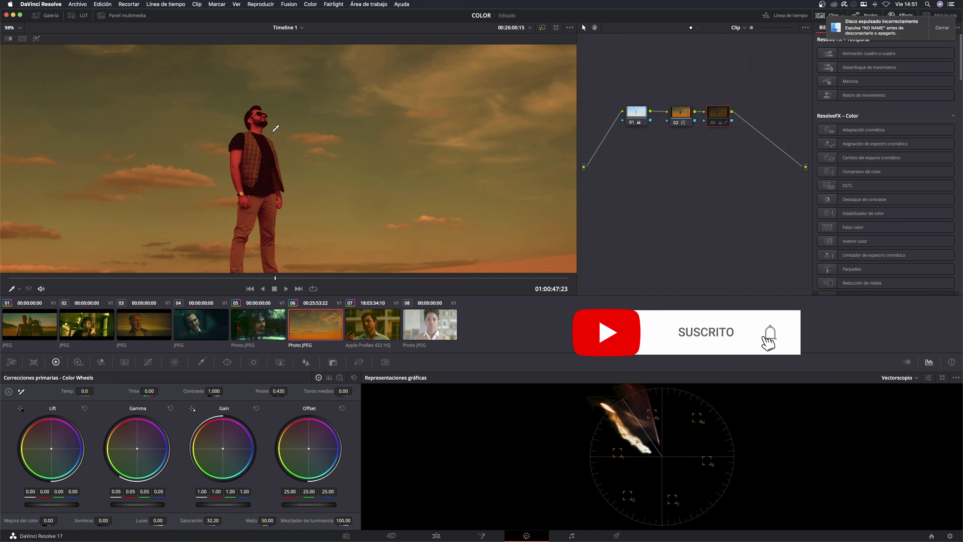
# - Toggle bypass twice to compare the desert grade with the original, then select clip 08
pyautogui.scroll(-3, 298, 130)
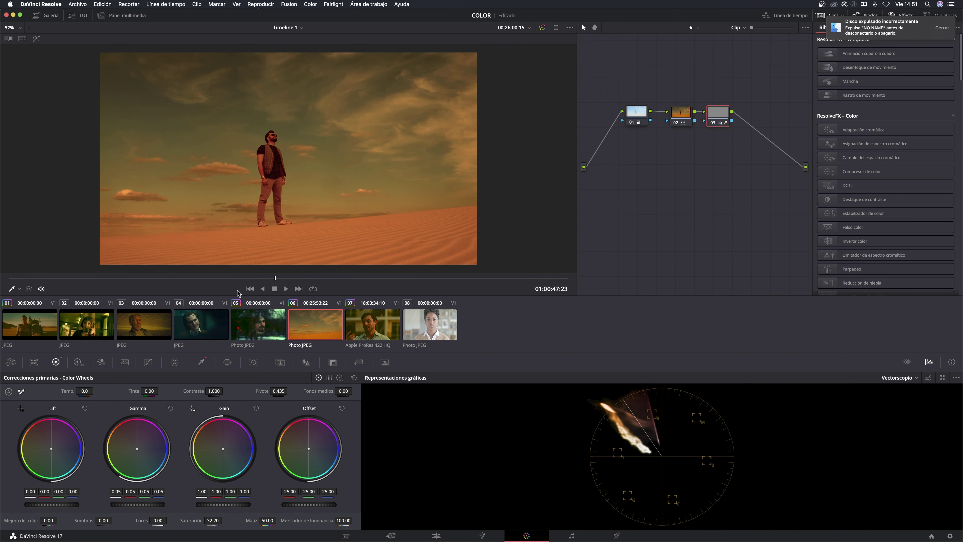
pyautogui.click(234, 278)
pyautogui.click(542, 28)
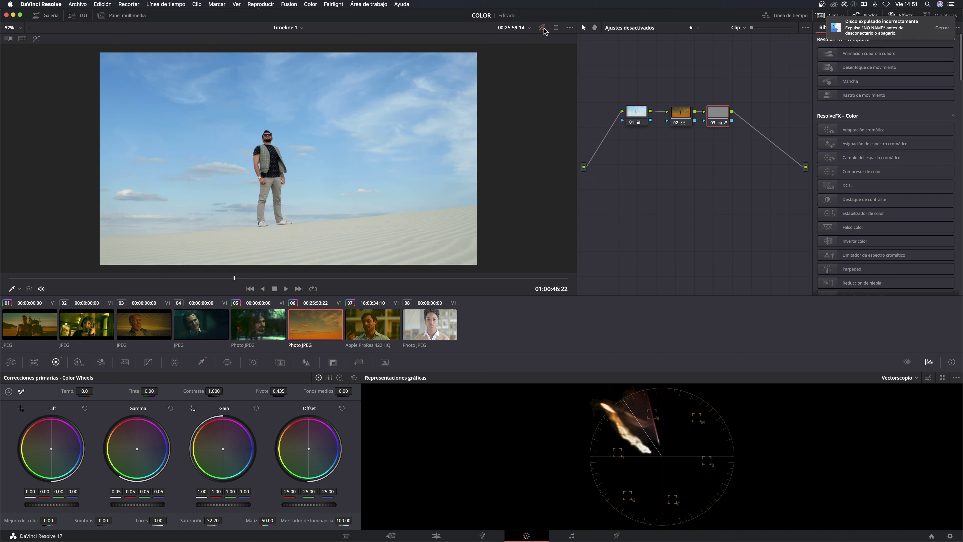
pyautogui.click(543, 29)
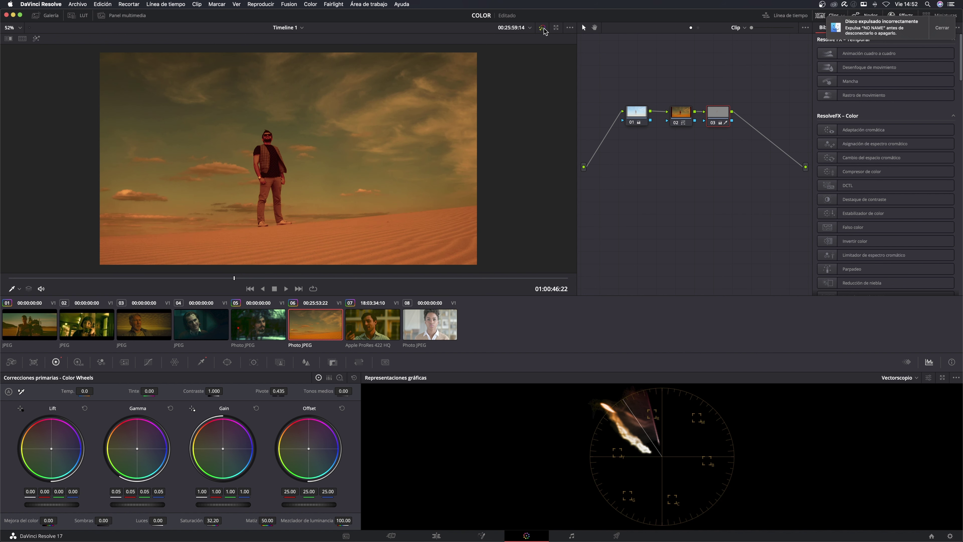
pyautogui.click(543, 28)
pyautogui.click(542, 29)
pyautogui.moveTo(235, 278); pyautogui.dragTo(274, 279)
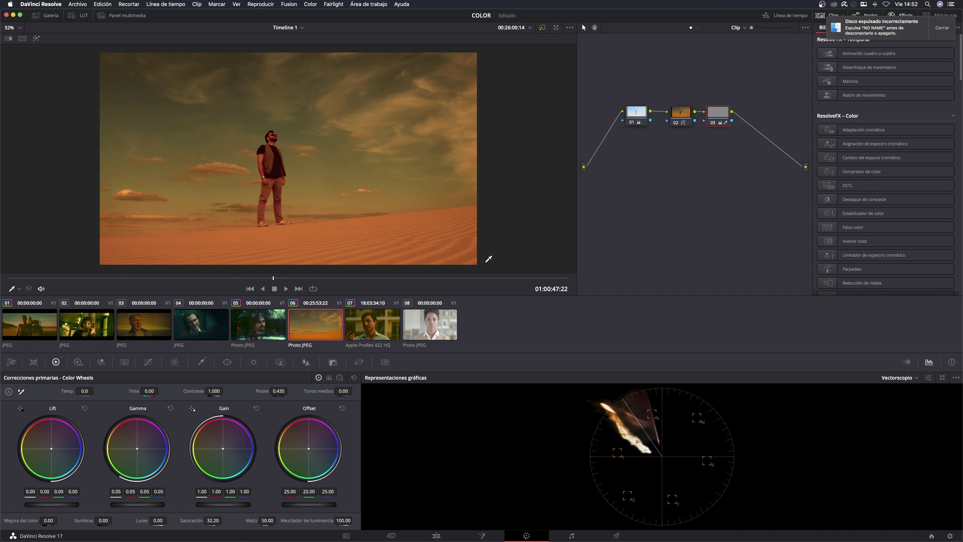
pyautogui.click(440, 325)
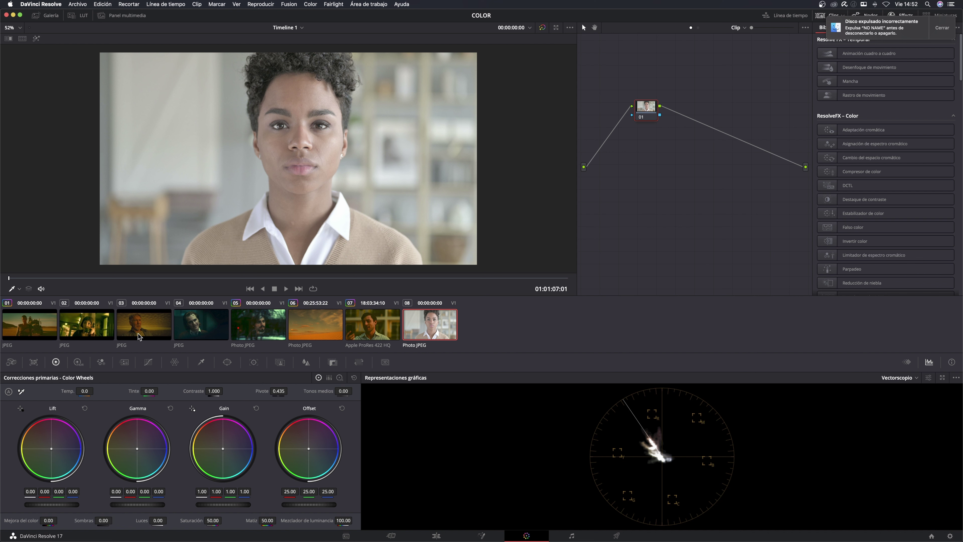
# - Shot-match the woman's clip 08 to reference clip 04 for a dark, moody look
pyautogui.click(216, 329)
pyautogui.click(441, 328)
pyautogui.rightClick(191, 323)
pyautogui.click(233, 240)
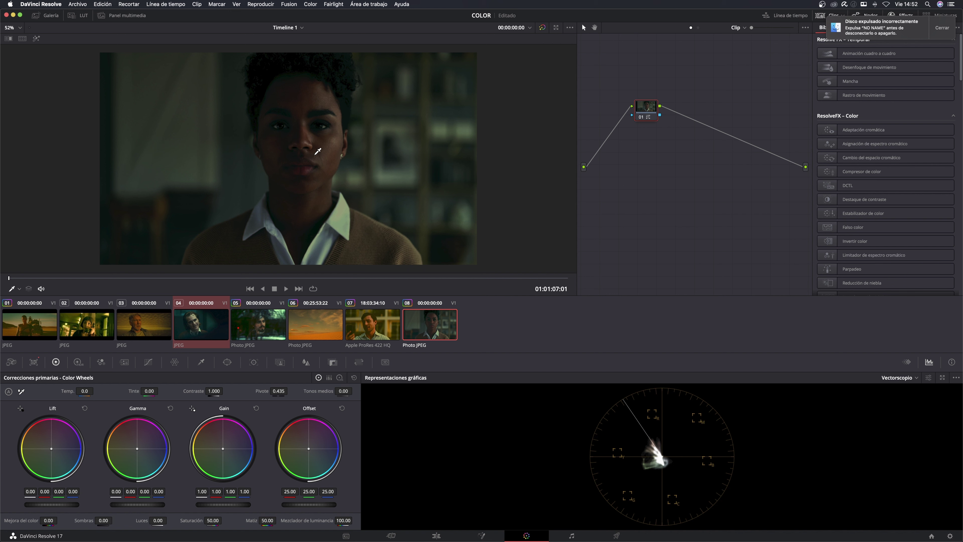
# - Add a serial node after node 01 on clip 08 and tidy the node layout
pyautogui.moveTo(646, 110); pyautogui.dragTo(686, 120)
pyautogui.rightClick(686, 121)
pyautogui.moveTo(731, 158)
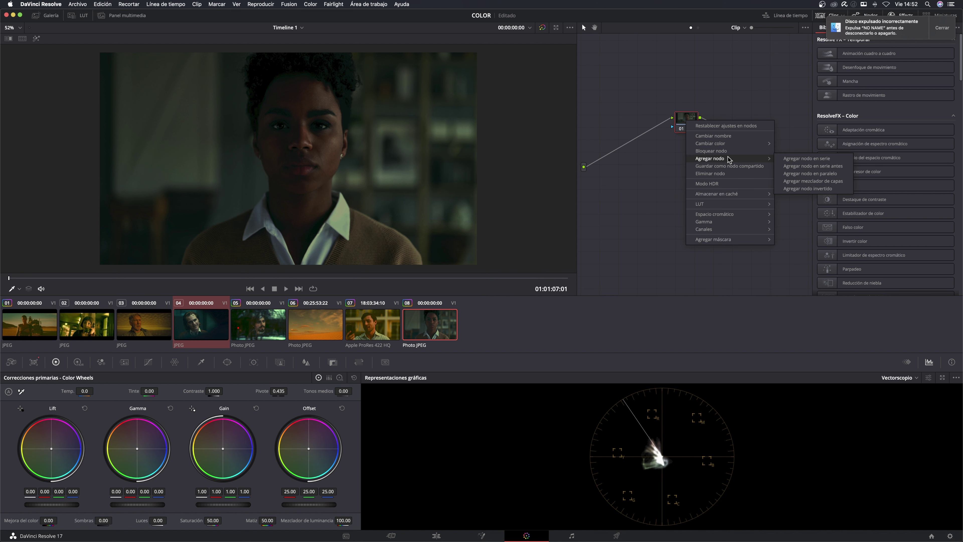
pyautogui.click(816, 159)
pyautogui.moveTo(683, 126); pyautogui.dragTo(641, 125)
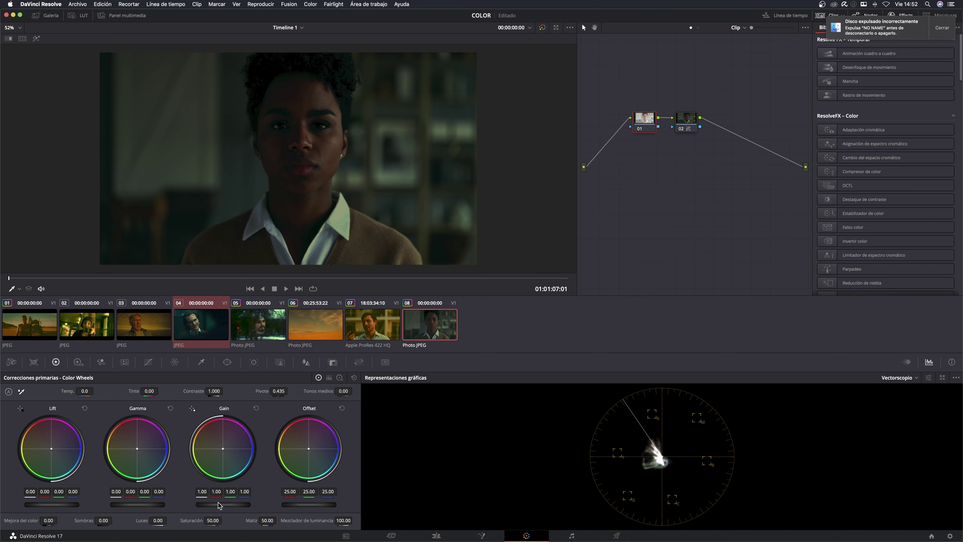
# - In the new node, set Gain to 1.24, Contrast to 0.932 and Gamma to -0.03
pyautogui.moveTo(224, 504); pyautogui.dragTo(239, 504)
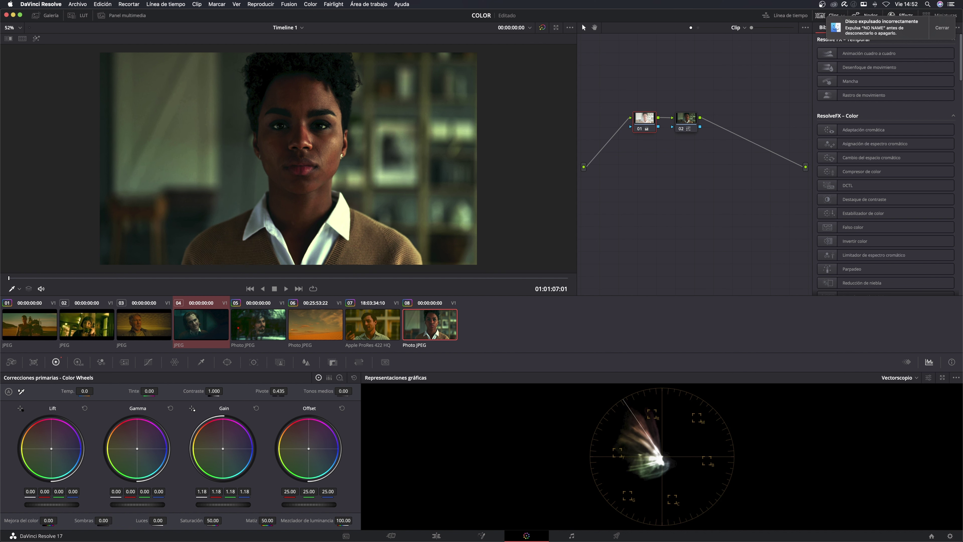
pyautogui.moveTo(215, 387); pyautogui.dragTo(209, 387)
pyautogui.moveTo(145, 504); pyautogui.dragTo(140, 505)
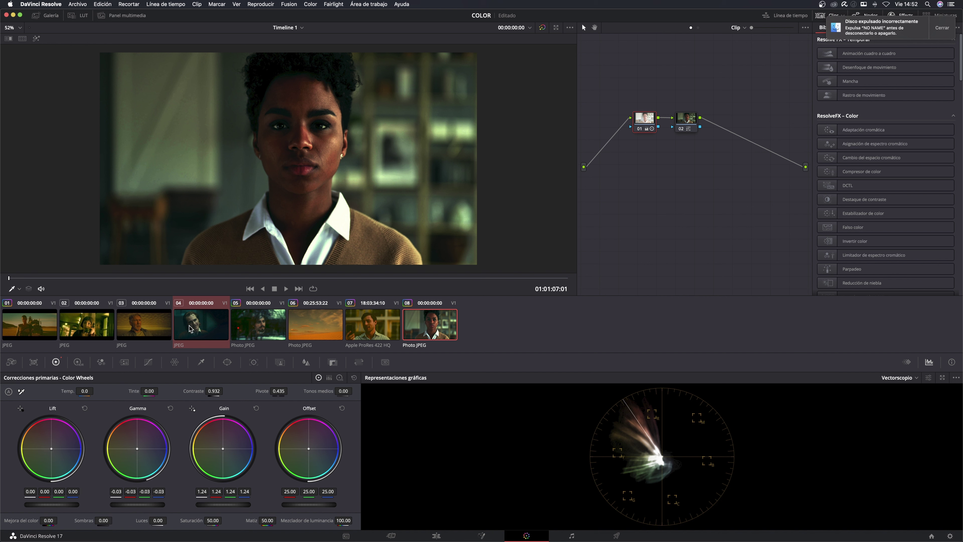
# - Check reference clip 04, lower saturation to 34.20, then bypass the grade to compare
pyautogui.click(208, 333)
pyautogui.click(428, 328)
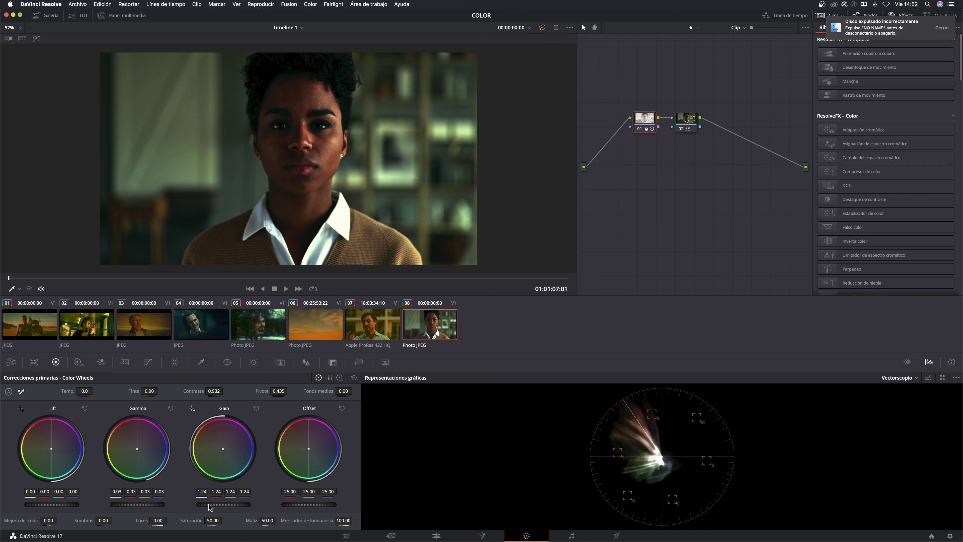
pyautogui.moveTo(212, 520); pyautogui.dragTo(224, 519)
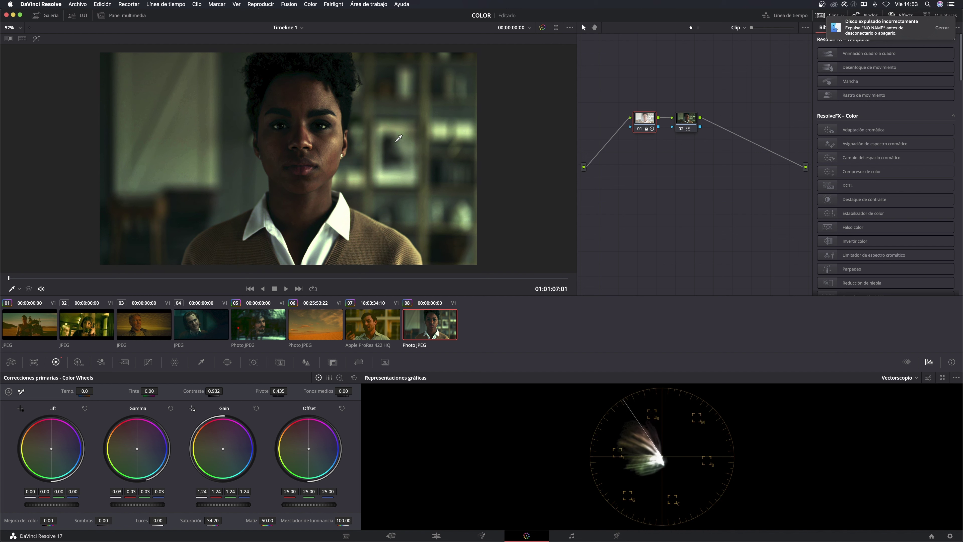
pyautogui.click(543, 27)
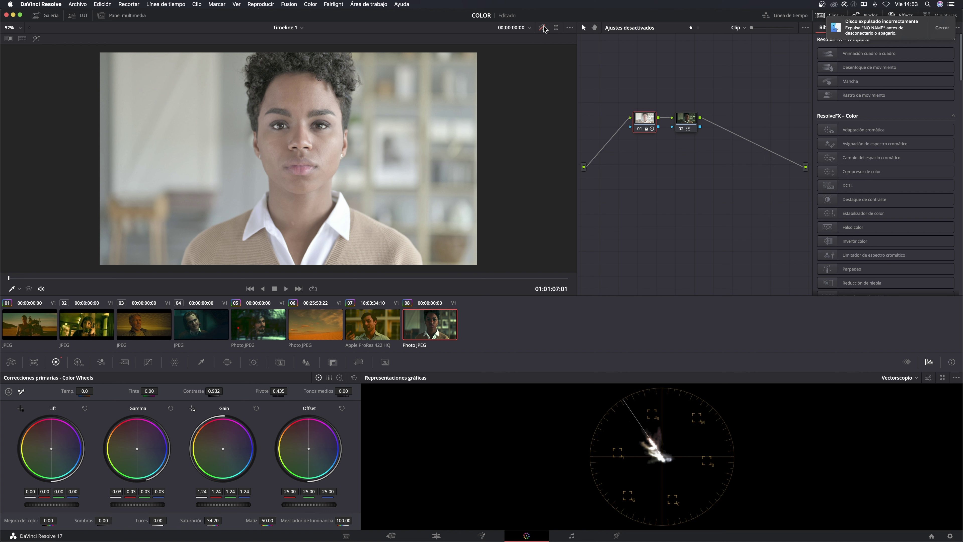
# - Turn clip 08's grade back on and play the clip to review the moodier look
pyautogui.click(544, 25)
pyautogui.press('space')
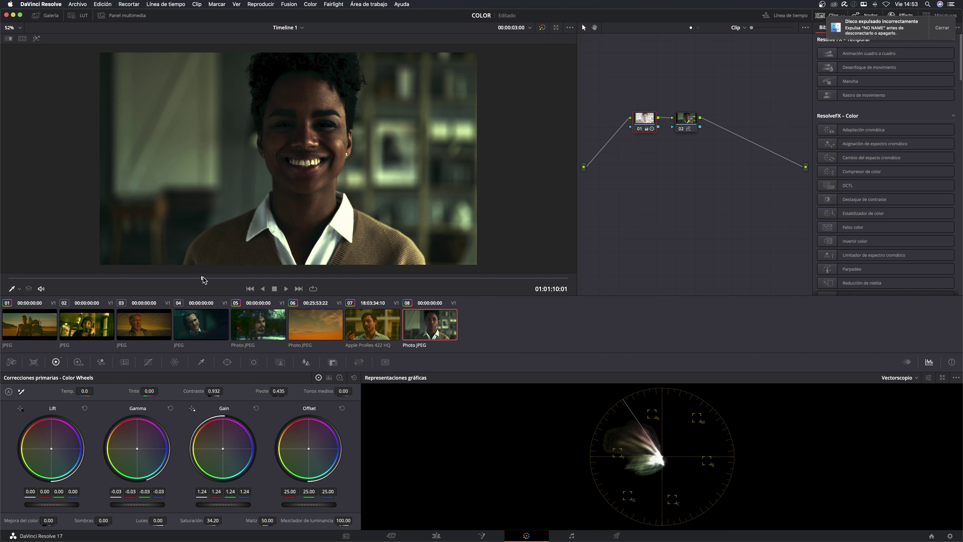